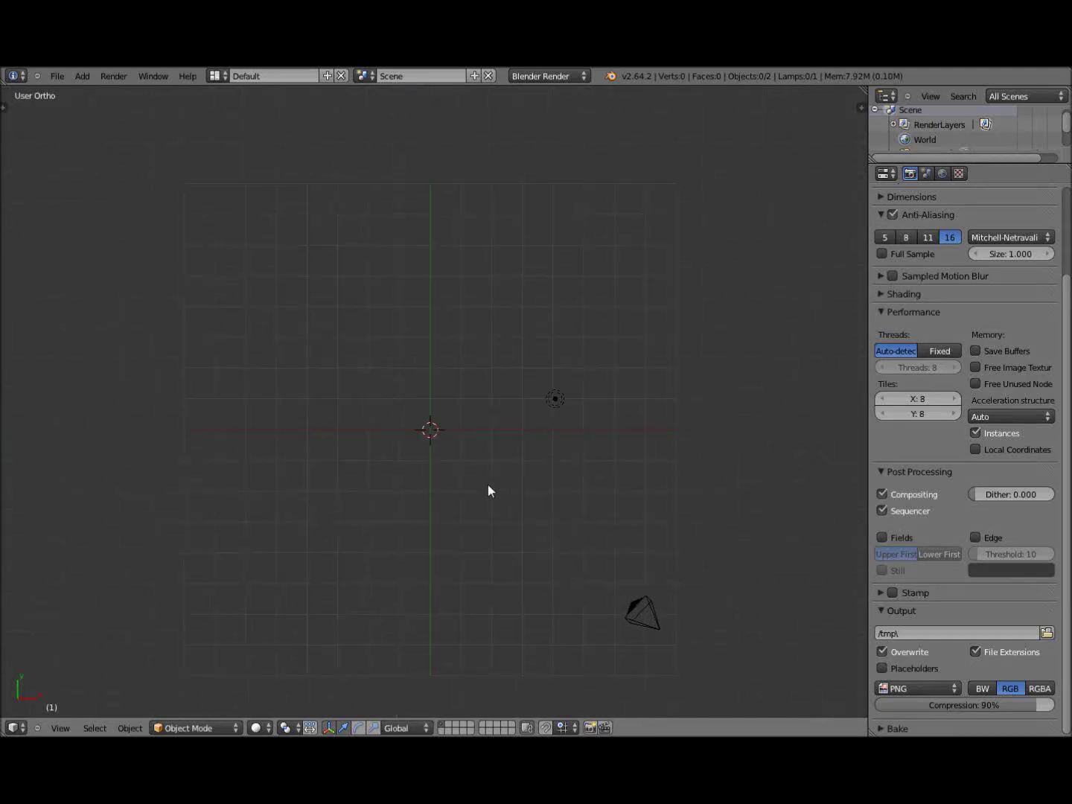
Step: Switch the render engine to Cycles Render
middle_click_drag(372, 444, 558, 526, "shift")
middle_click_drag(415, 502, 433, 514, "shift")
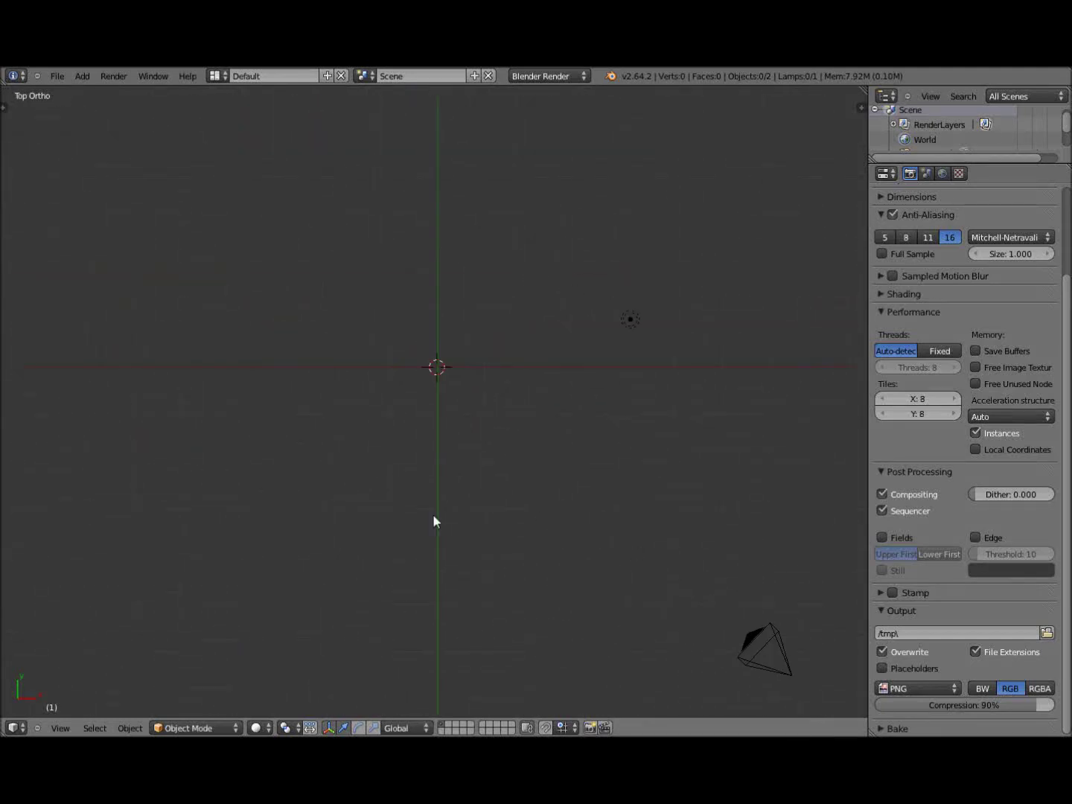
left_click(10, 727)
left_click(552, 76)
left_click(537, 124)
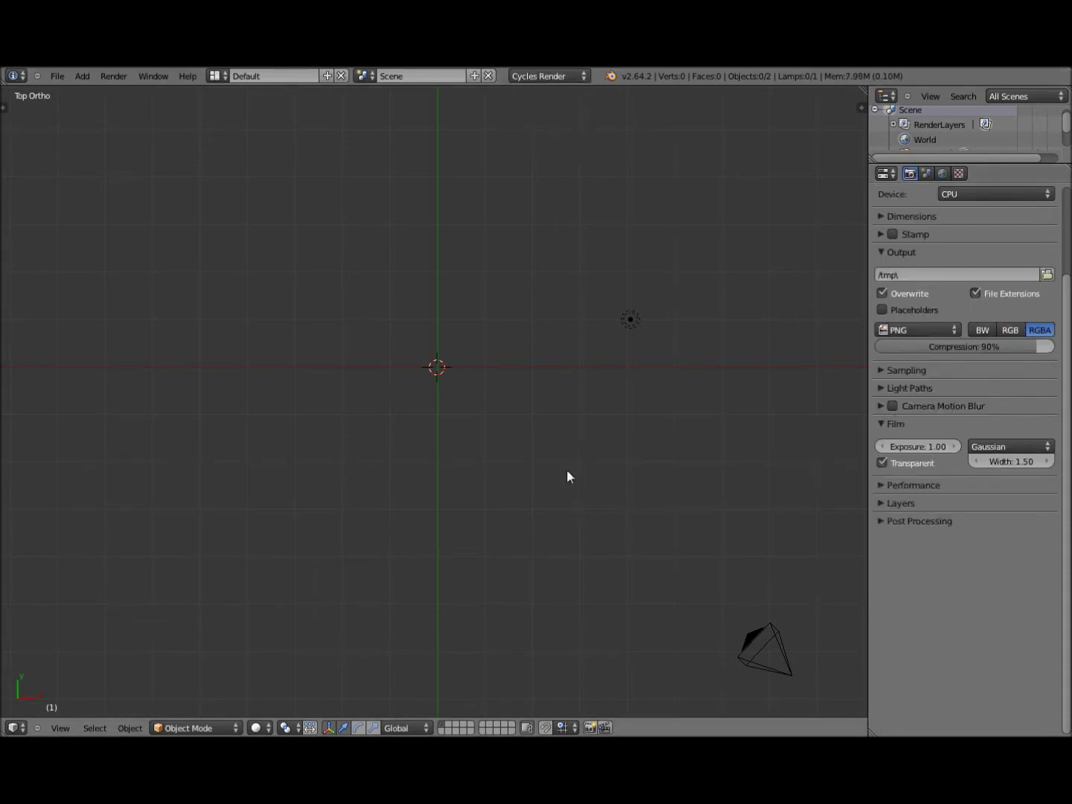
Step: Change the 3D view into the Node Editor and enable nodes for scene compositing
scroll(544, 492, "down", 4)
scroll(520, 511, "up", 3)
middle_click_drag(543, 447, 607, 432, "shift")
scroll(606, 433, "up", 1)
left_click(14, 727)
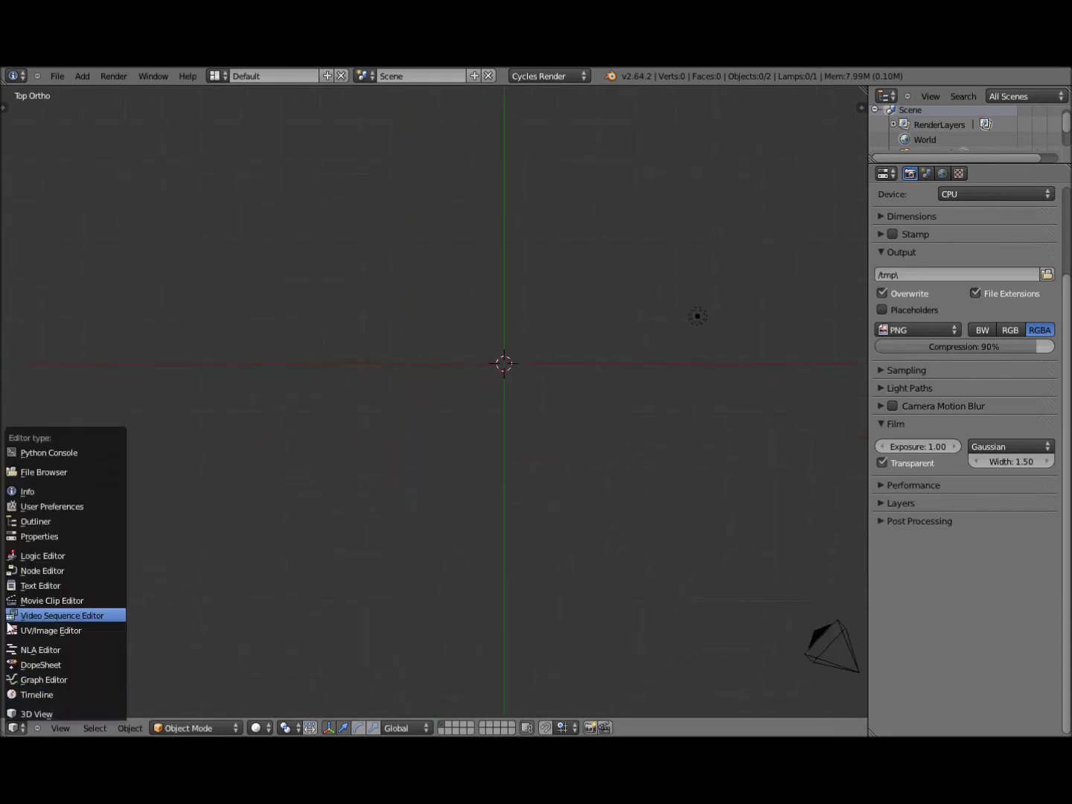
left_click(50, 572)
left_click(224, 729)
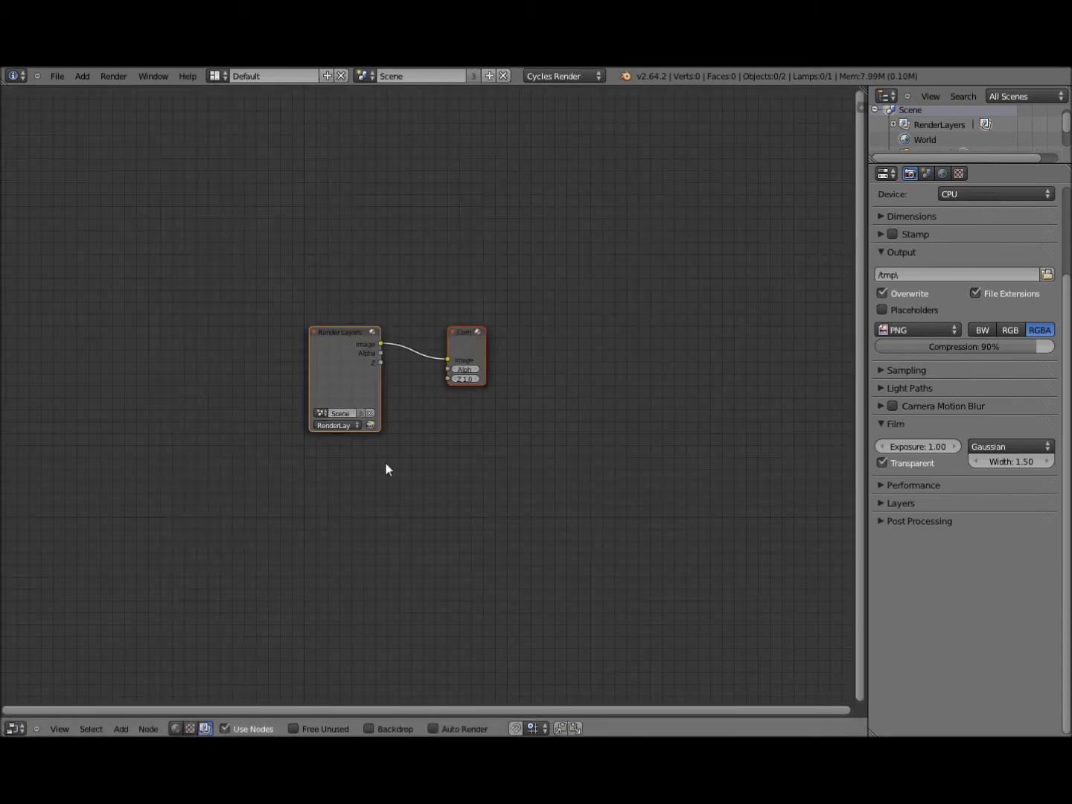
Step: Replace the Render Layers node with an expanded Image input node placed well left of the Composite node
left_click(359, 352)
key("x")
key("shift+a")
mouse_move(359, 371)
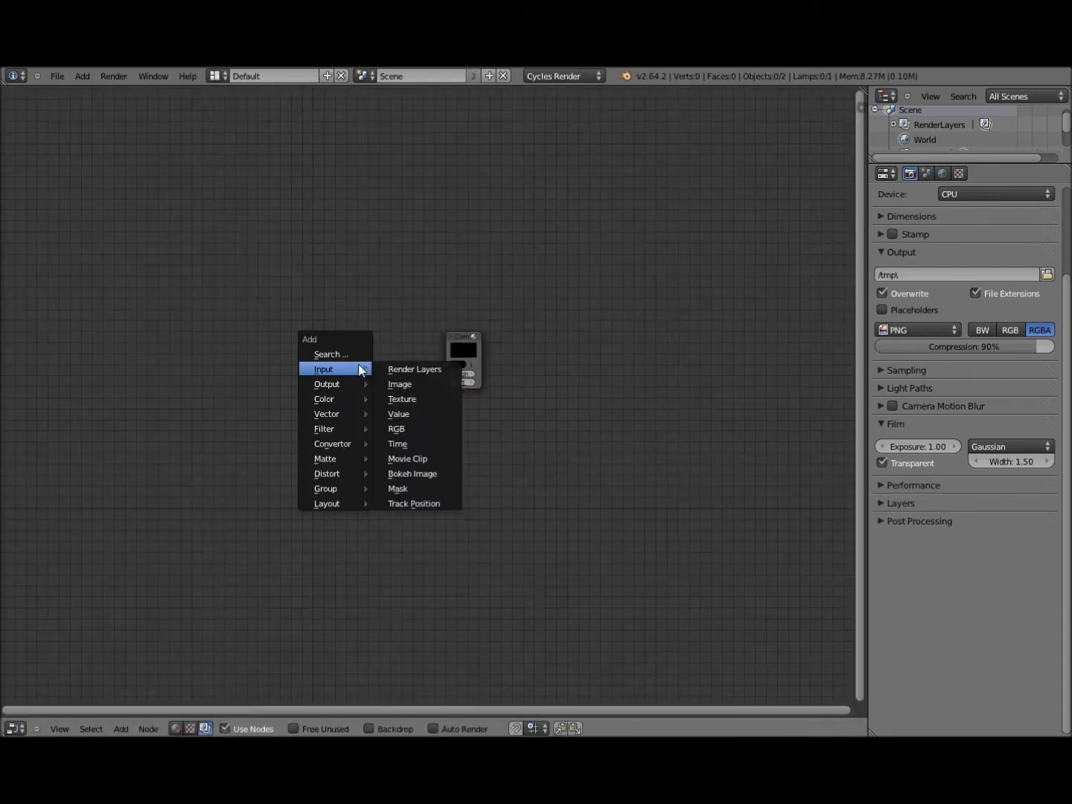
left_click(395, 385)
left_click(163, 359)
left_click(148, 348)
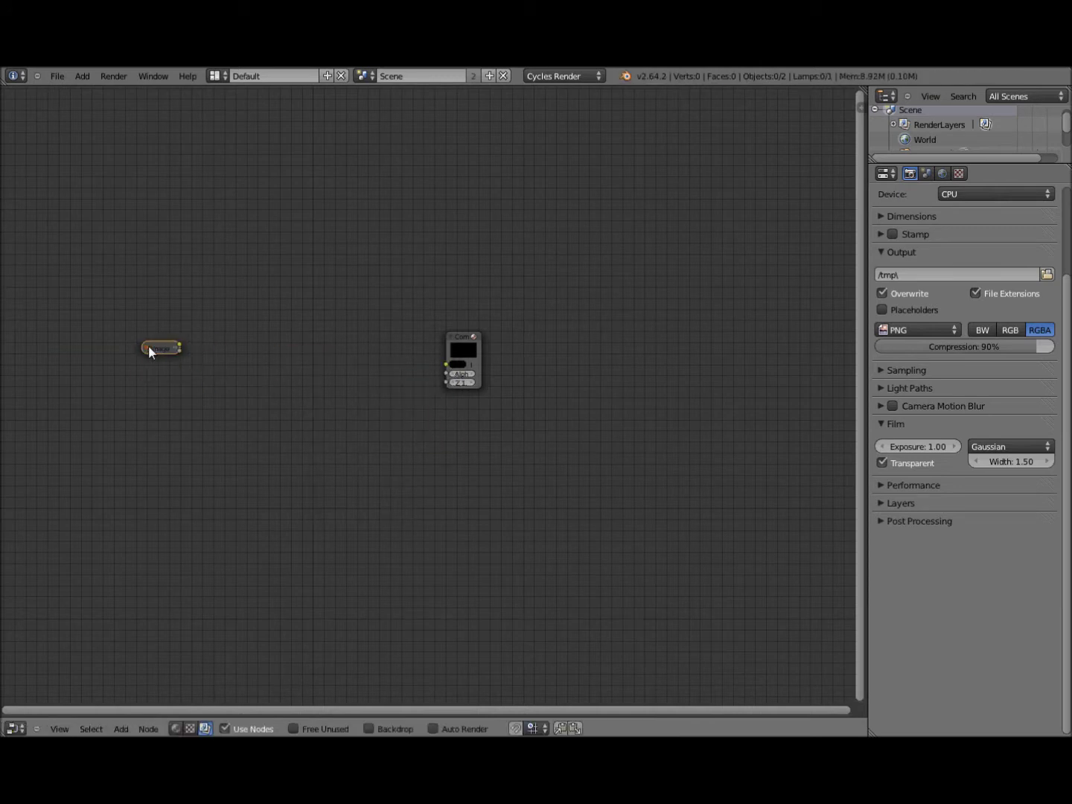
left_click(143, 348)
left_click_drag(167, 352, 188, 357)
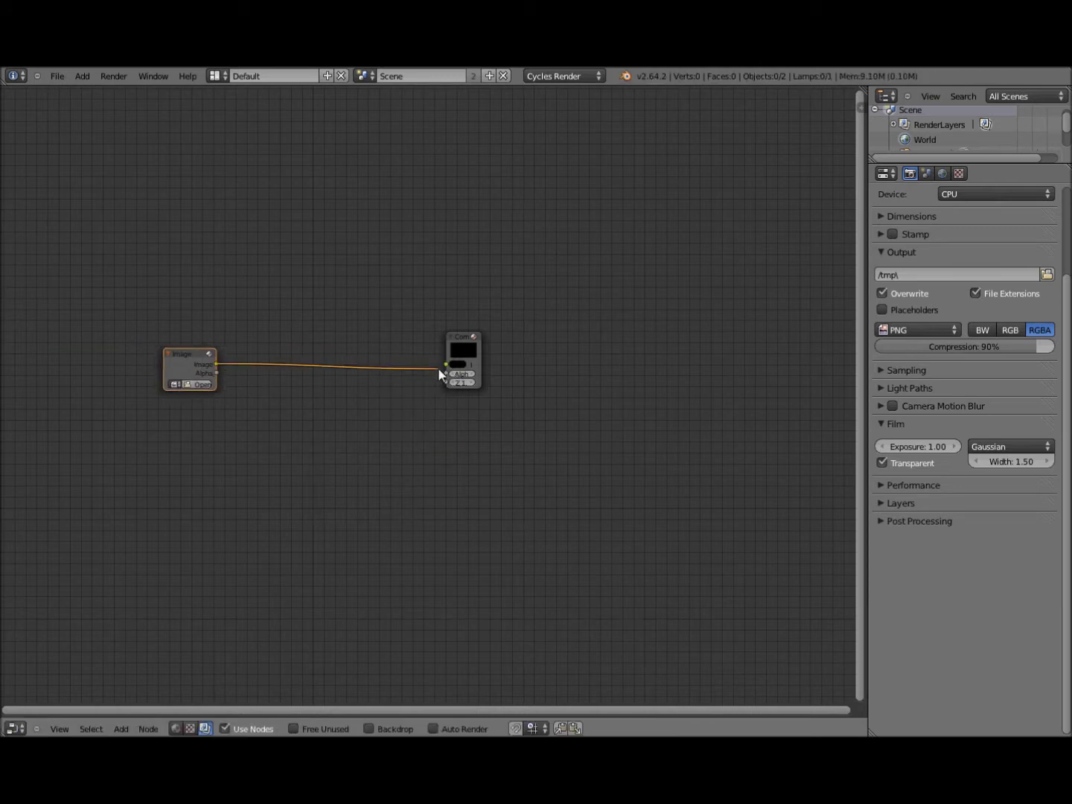
Step: Connect the Image node's image output to the Composite node and load the city skyline picture from the Downloads folder
left_click_drag(438, 368, 445, 365)
left_click(192, 384)
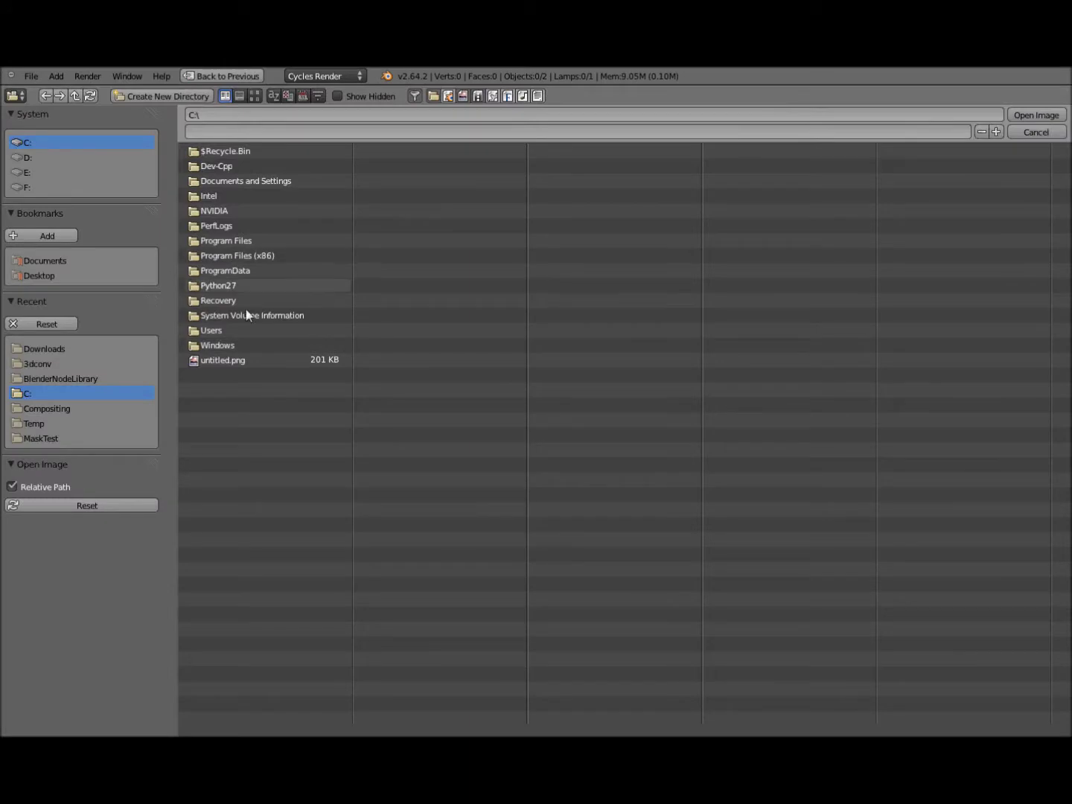
left_click(76, 352)
double_click(228, 184)
Step: Insert a Scale node between the Image and Composite nodes and set its space to Render Size
scroll(445, 336, "up", 4)
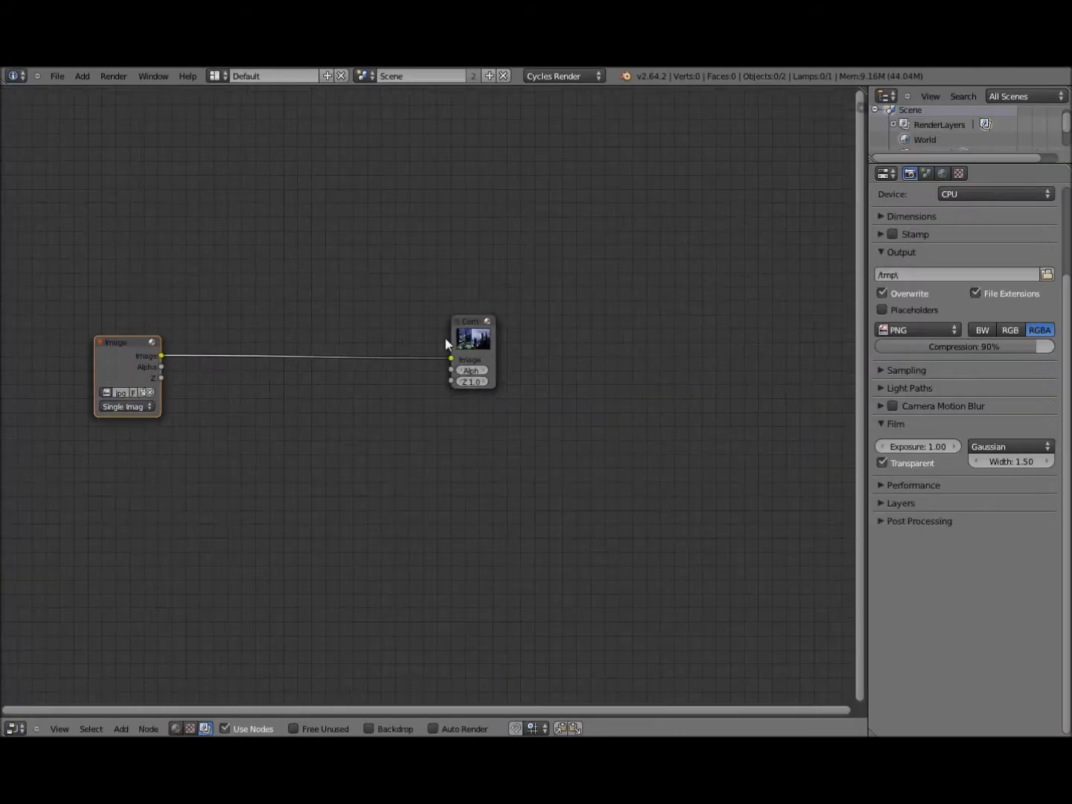
key("shift+a")
mouse_move(499, 520)
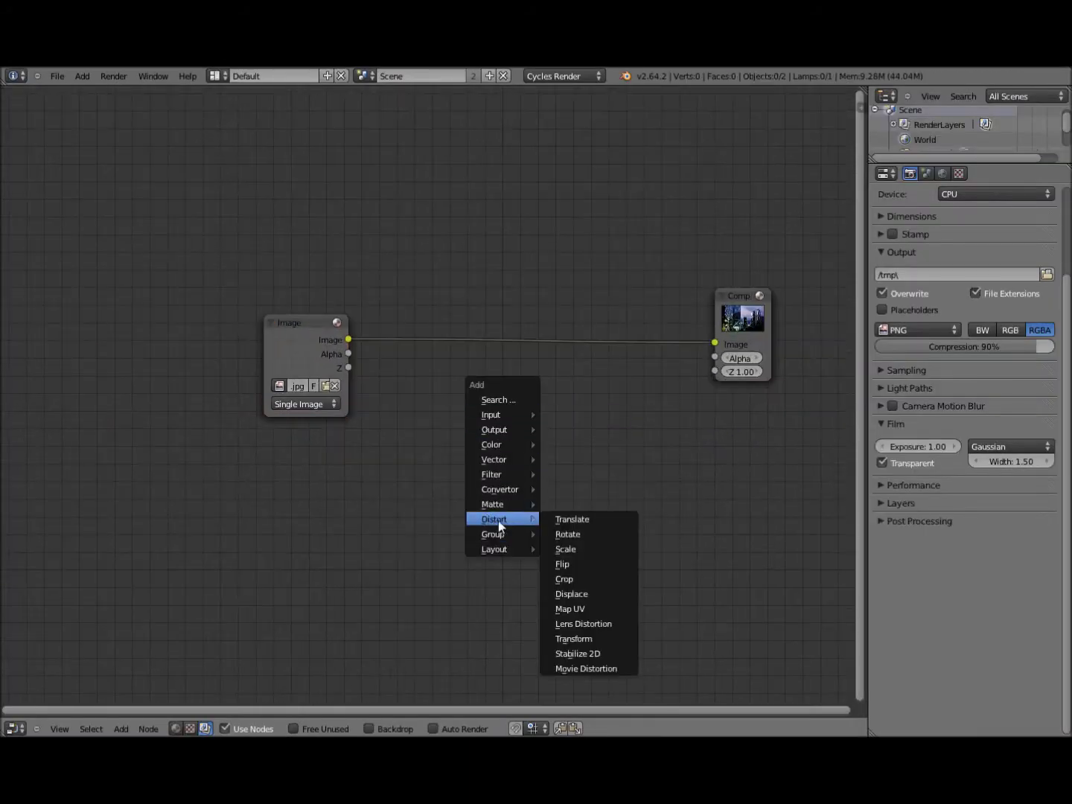
left_click(570, 548)
left_click(458, 318)
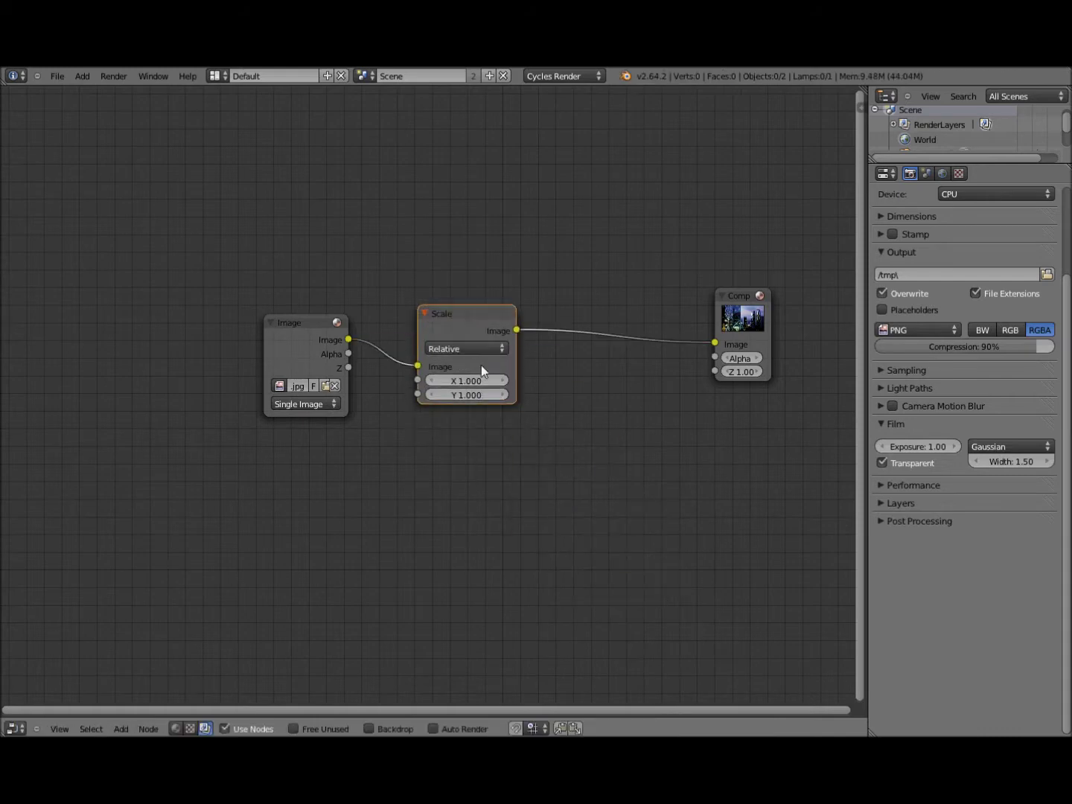
left_click(468, 350)
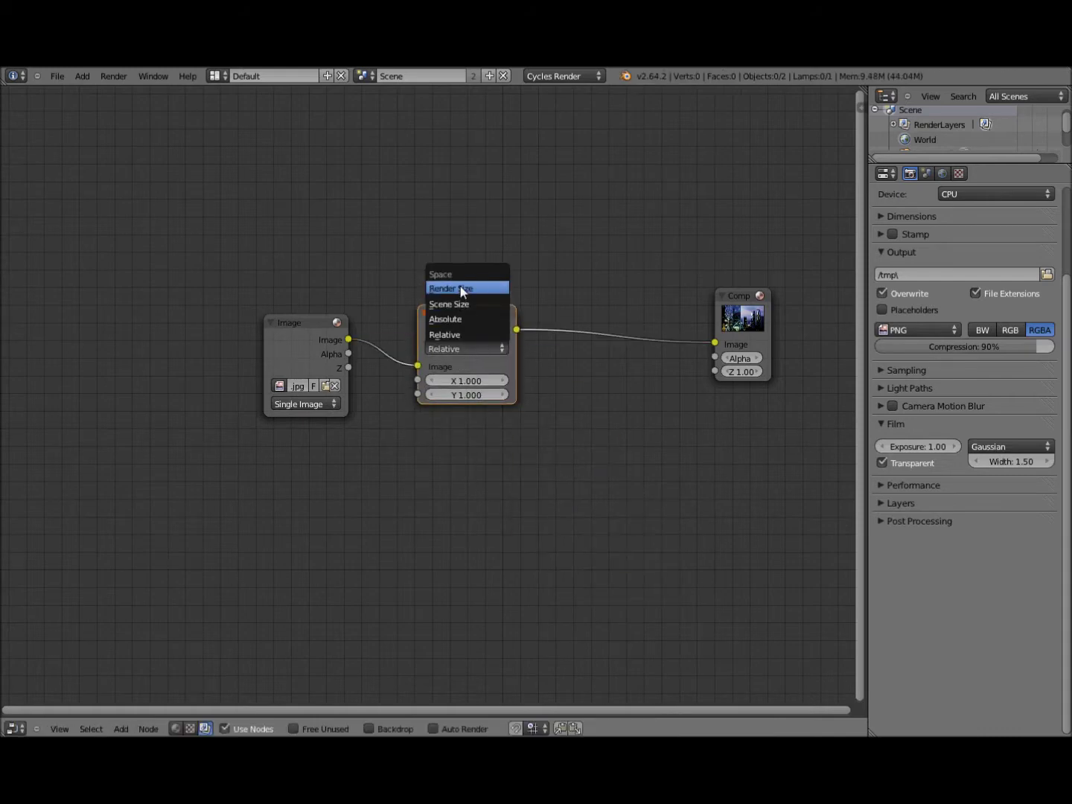
left_click(460, 288)
left_click_drag(464, 303, 472, 284)
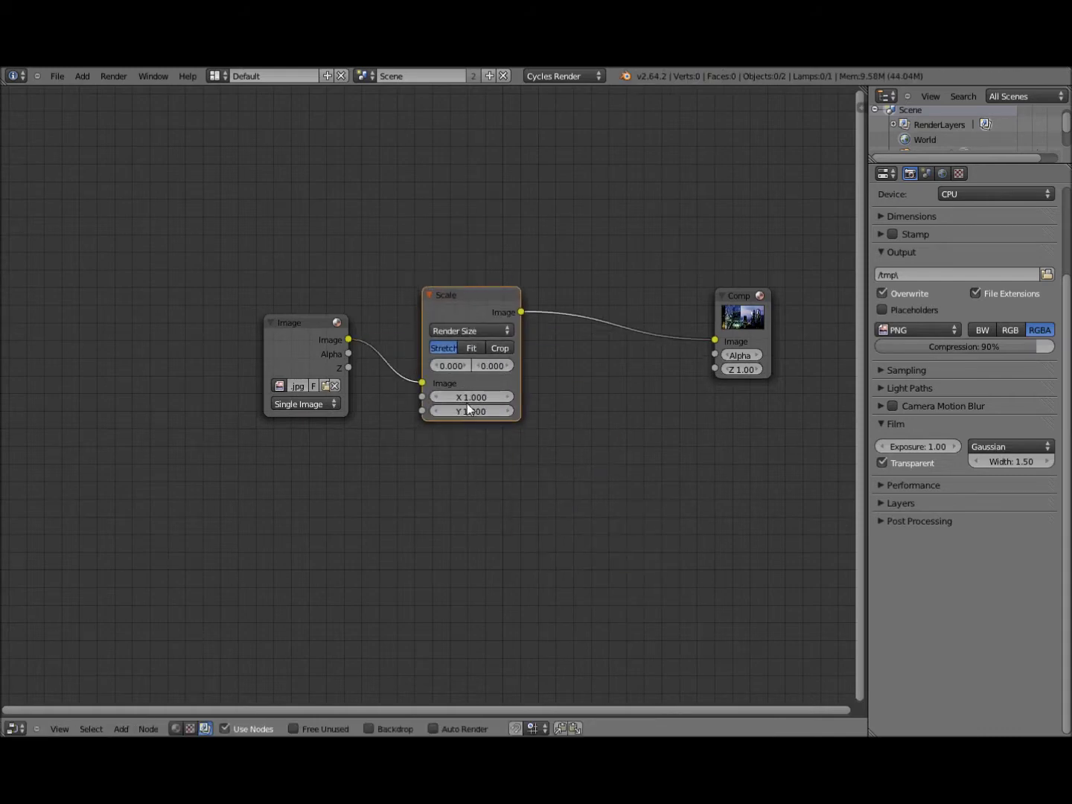
Step: Render the composite and switch the image editor showing the result to Mask mode
key("F12")
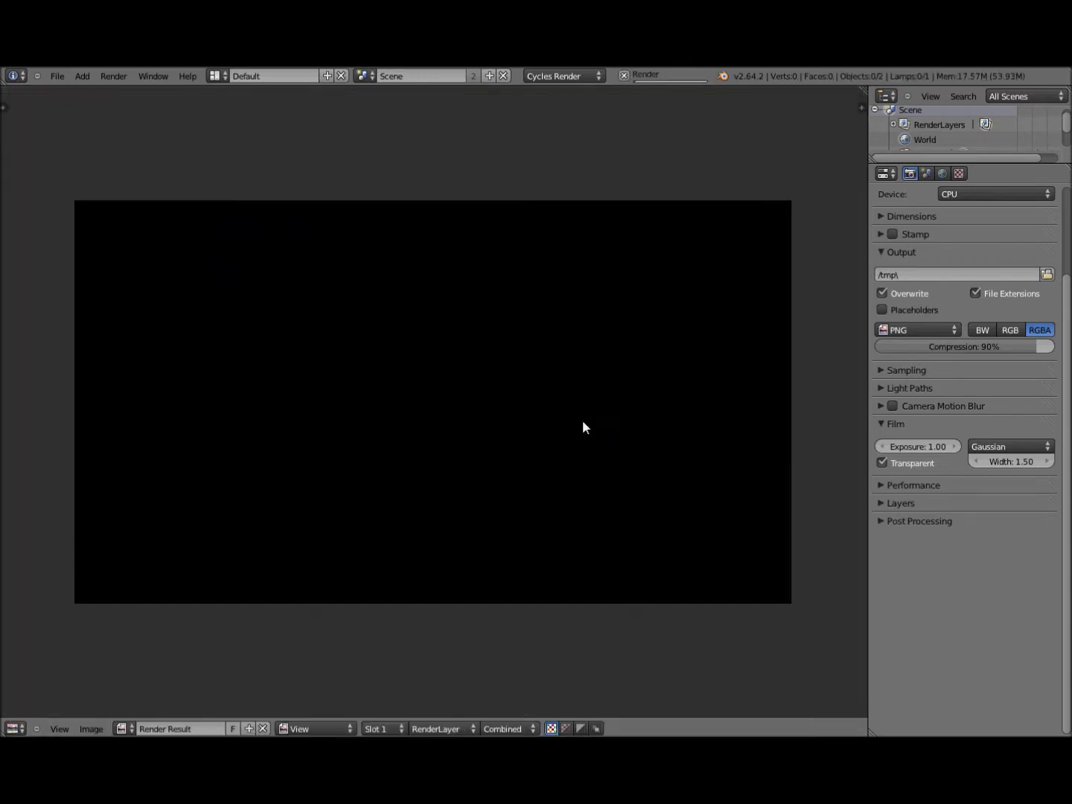
scroll(412, 587, "up", 1)
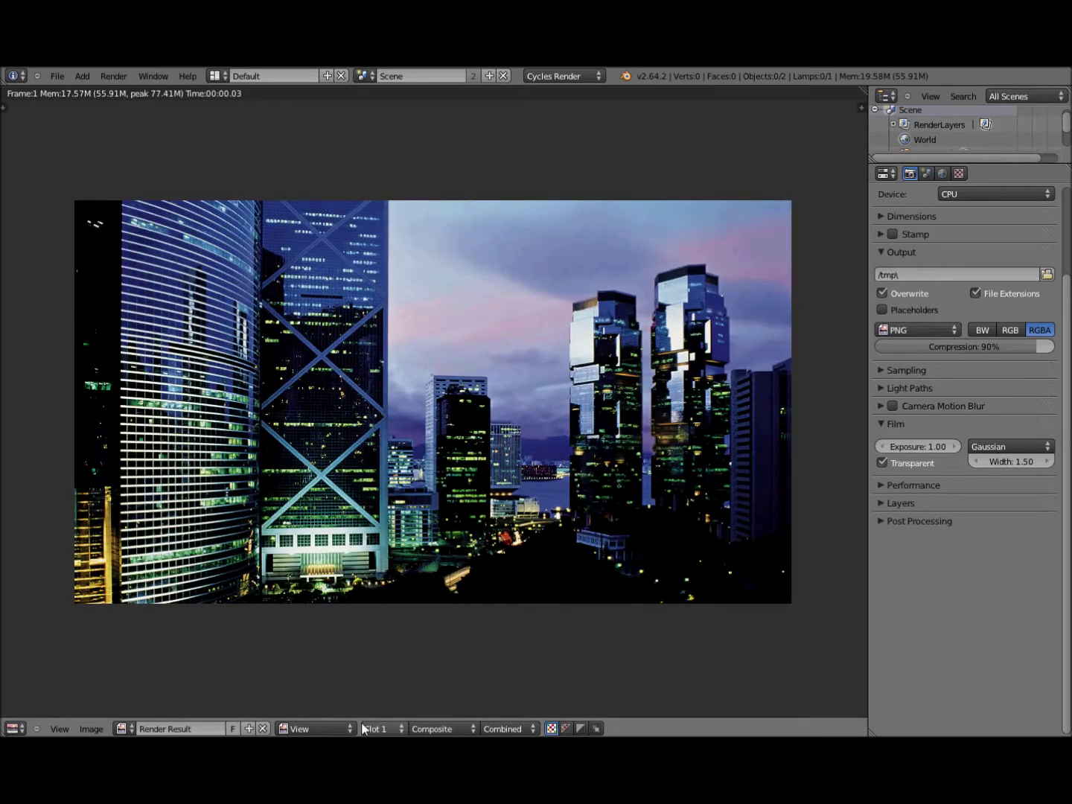
left_click(338, 729)
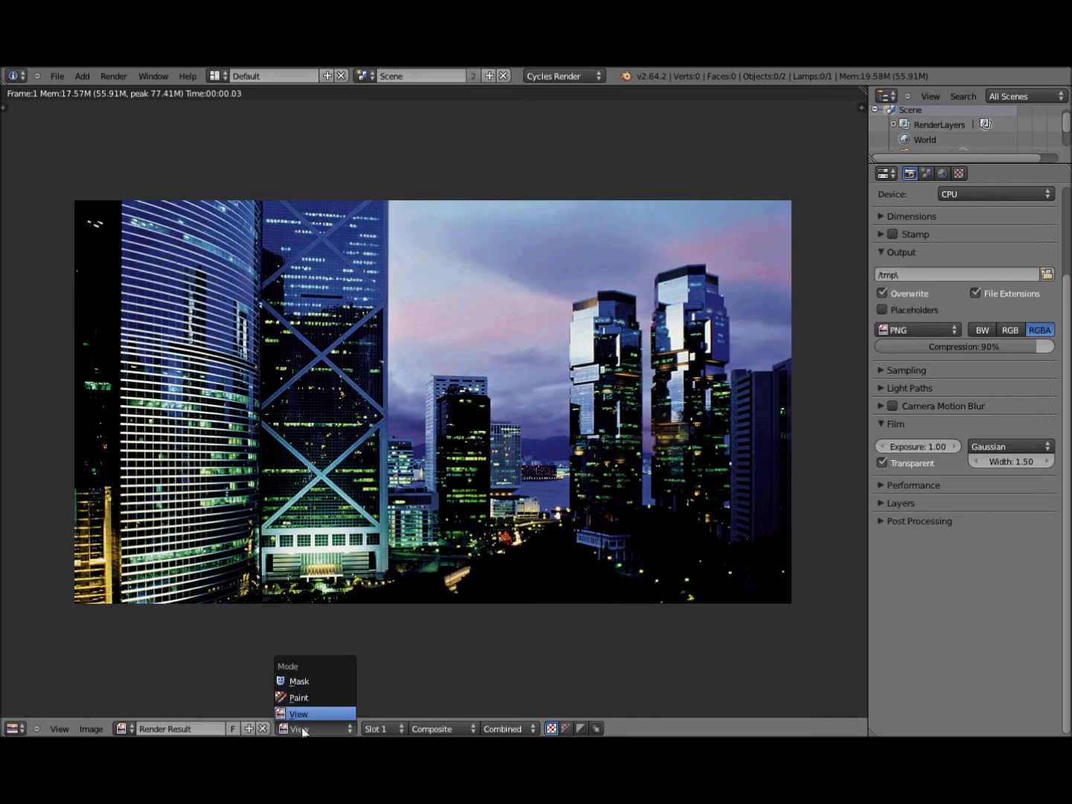
left_click(316, 730)
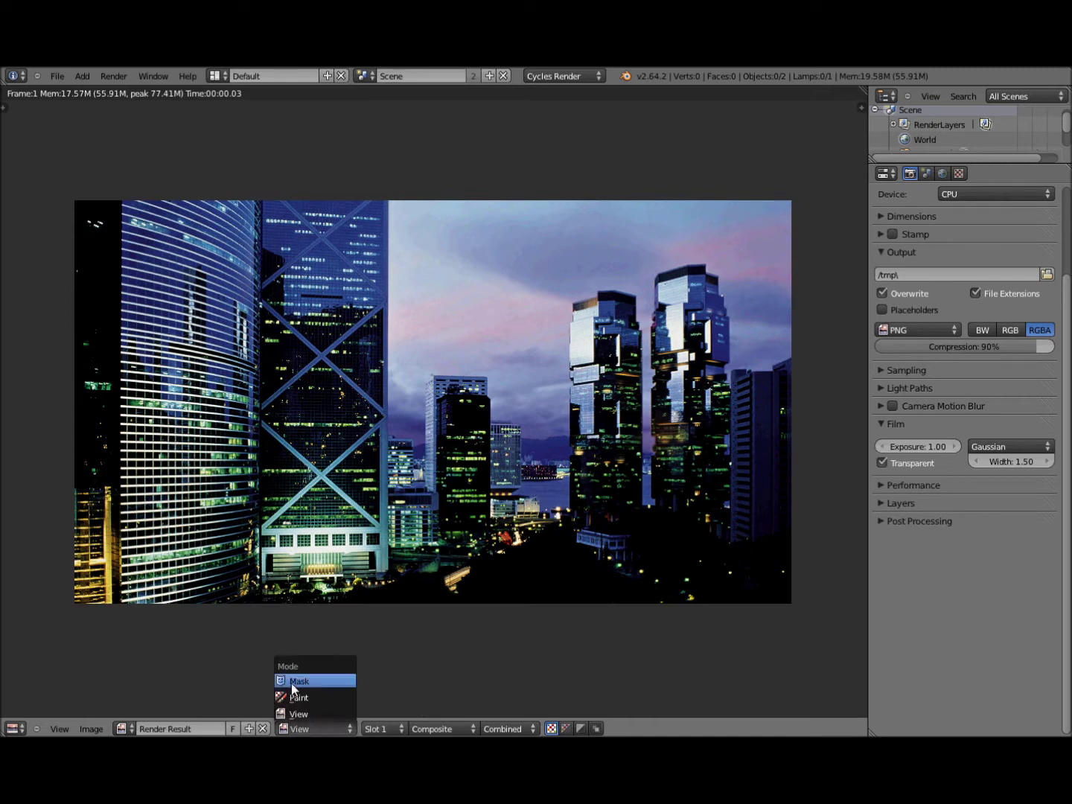
left_click(300, 681)
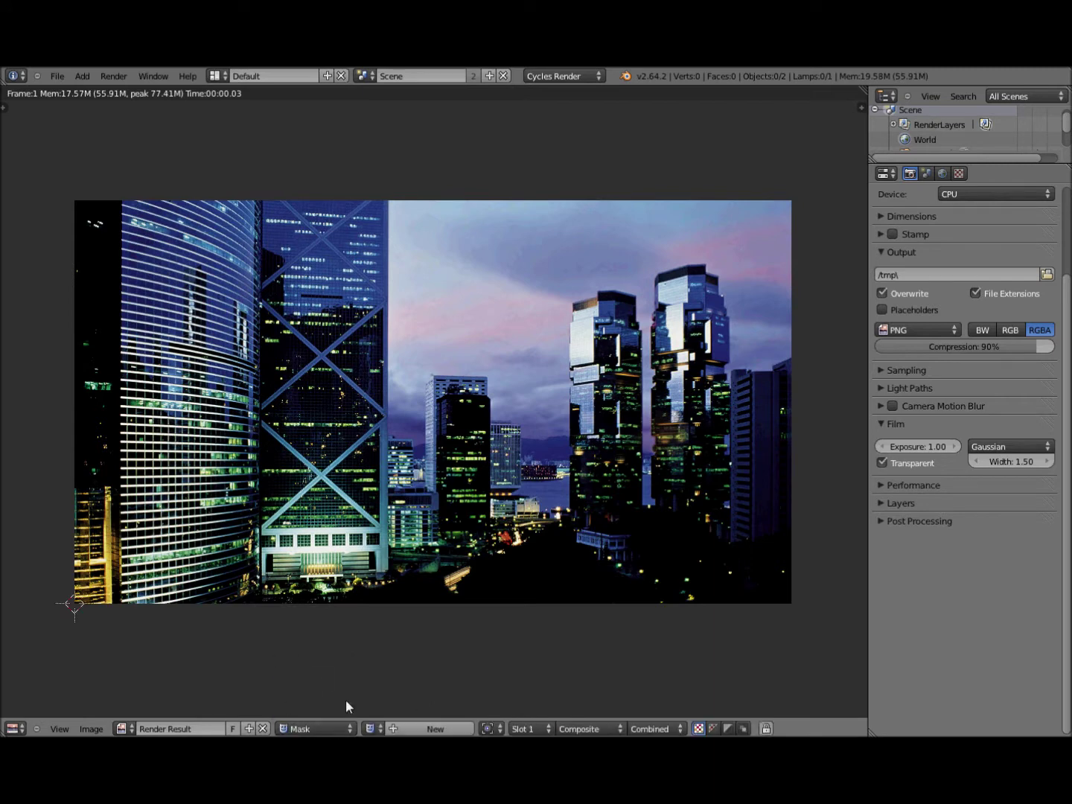
Step: Create a new mask and name it FG
left_click(402, 727)
double_click(429, 729)
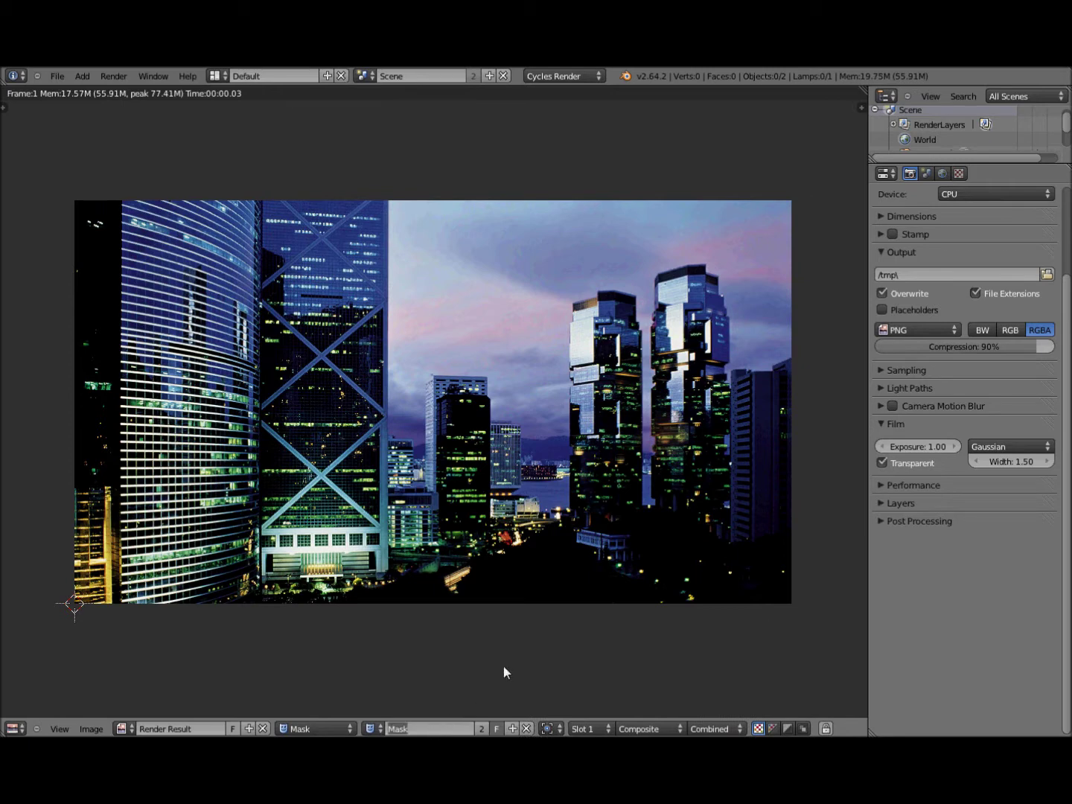
type("FG")
key("Return")
Step: Start the mask outline above the curved tower's right edge, adding points at its base and just below the image
scroll(359, 634, "down", 3)
scroll(399, 628, "up", 4)
middle_click_drag(398, 621, 442, 629)
scroll(442, 628, "down", 1)
scroll(521, 260, "up", 2)
middle_click_drag(521, 260, 446, 423)
scroll(447, 359, "up", 1)
left_click(483, 253, "ctrl")
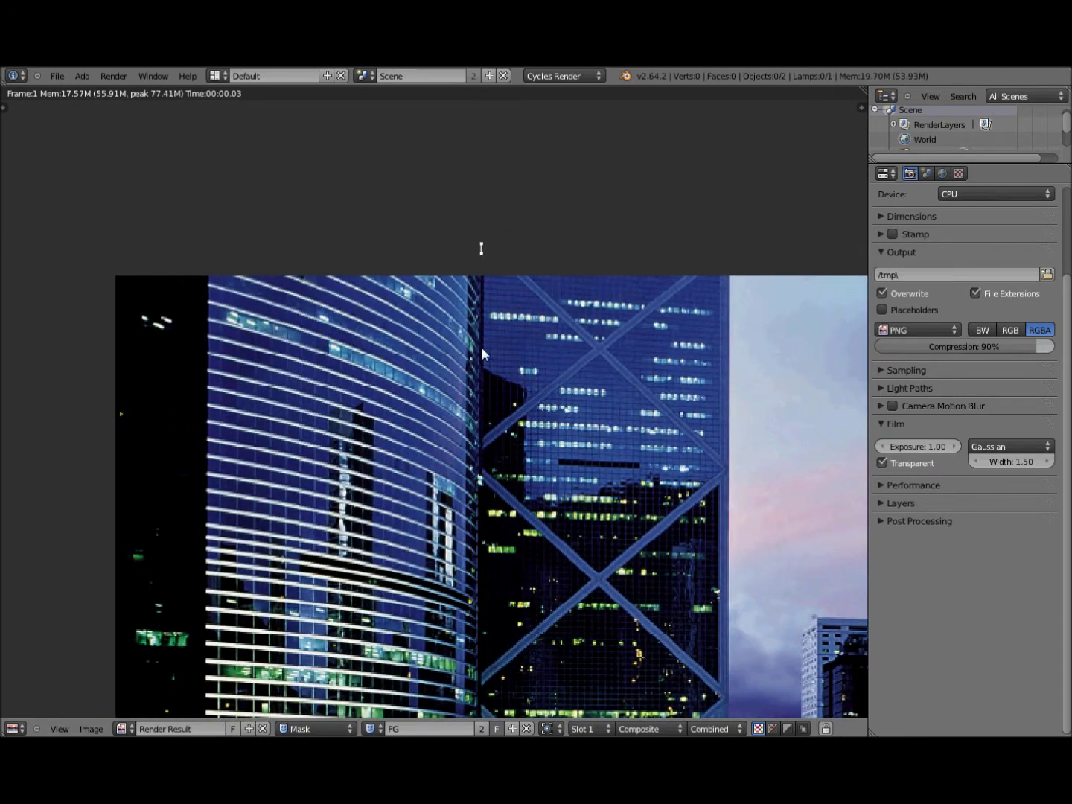
scroll(482, 354, "down", 3)
middle_click_drag(488, 547, 479, 422)
middle_click_drag(442, 560, 473, 433)
scroll(474, 432, "up", 6)
middle_click_drag(515, 645, 466, 523)
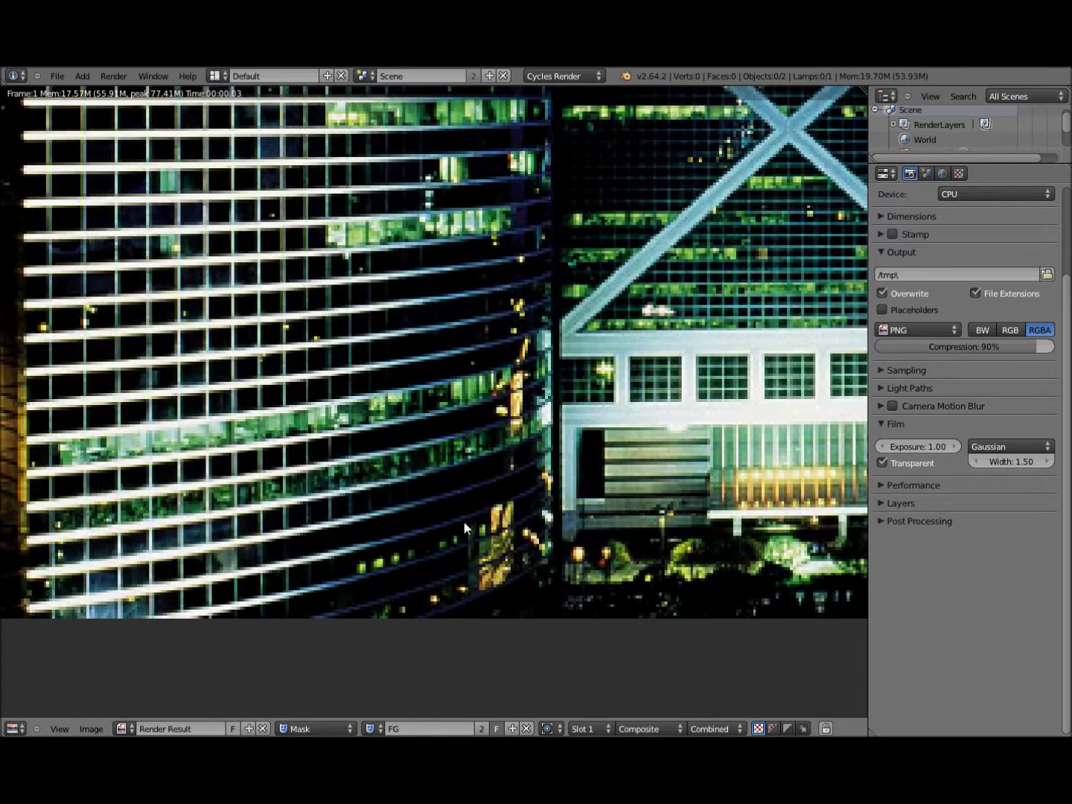
left_click(560, 548, "ctrl")
left_click(352, 634, "ctrl")
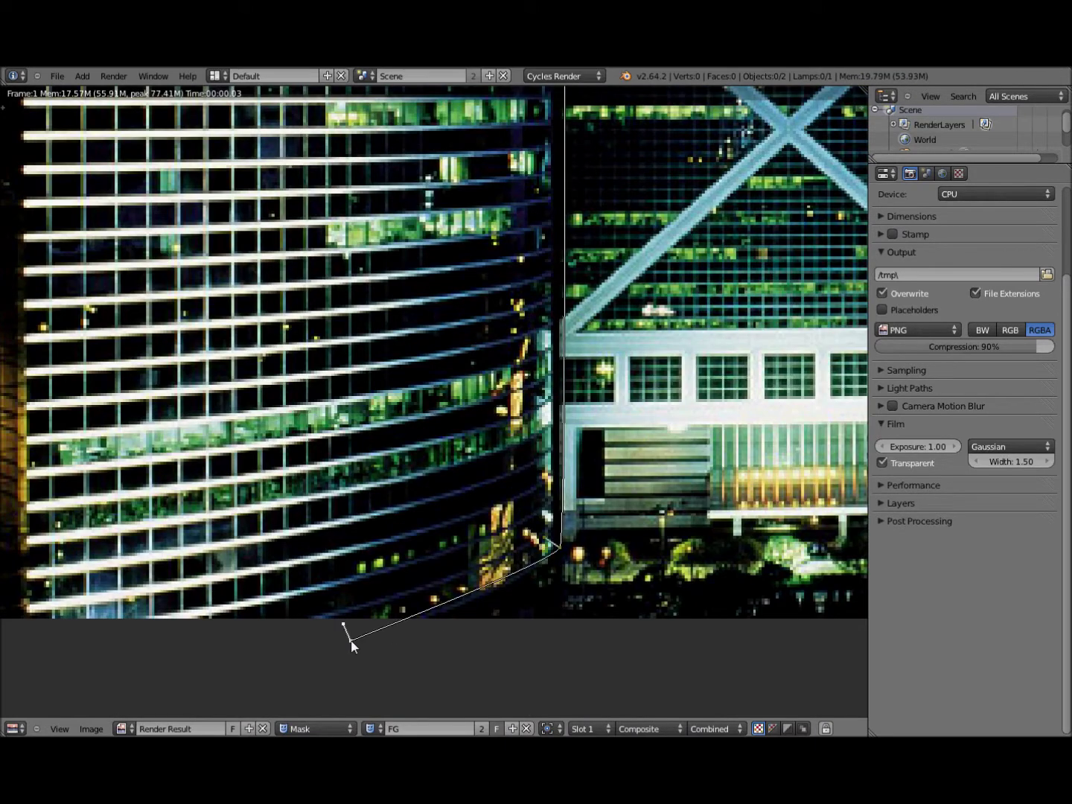
Step: Continue the mask outline outside the image's lower-left and upper-left corners, close it around the curved tower and deselect its points
scroll(426, 680, "down", 3)
scroll(426, 597, "up", 4)
scroll(426, 596, "down", 3)
middle_click_drag(407, 575, 431, 662)
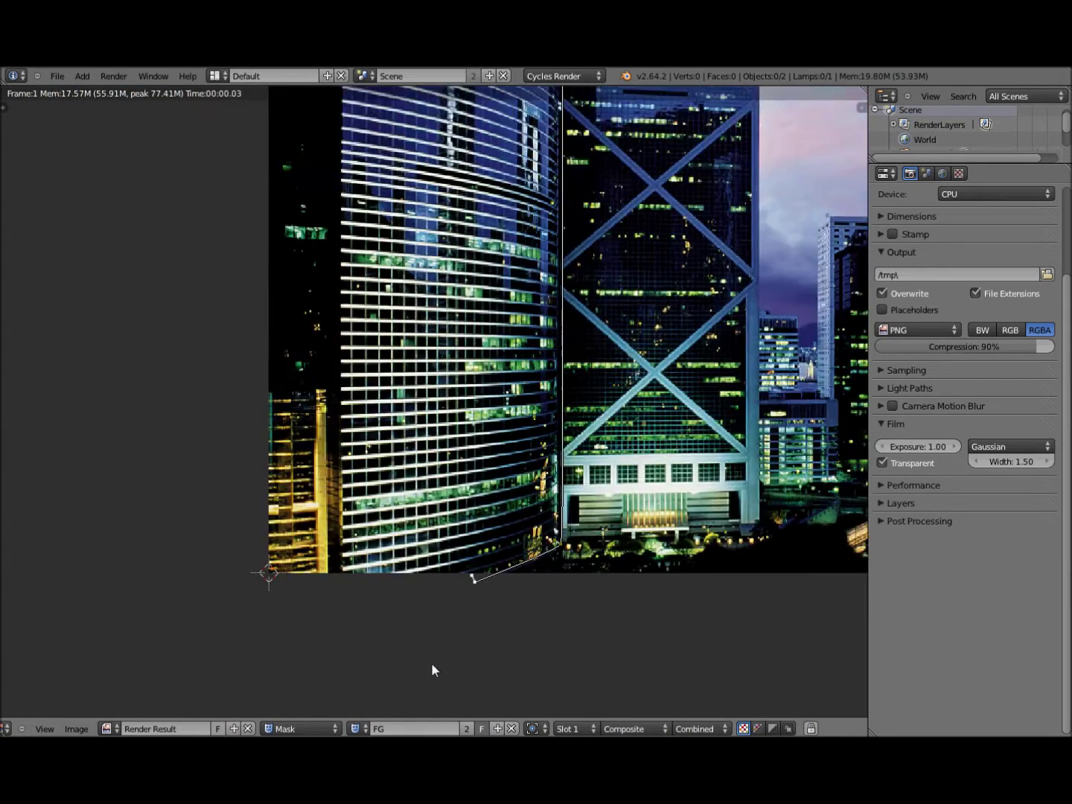
scroll(432, 662, "down", 2)
middle_click_drag(363, 547, 490, 574)
scroll(444, 555, "up", 5)
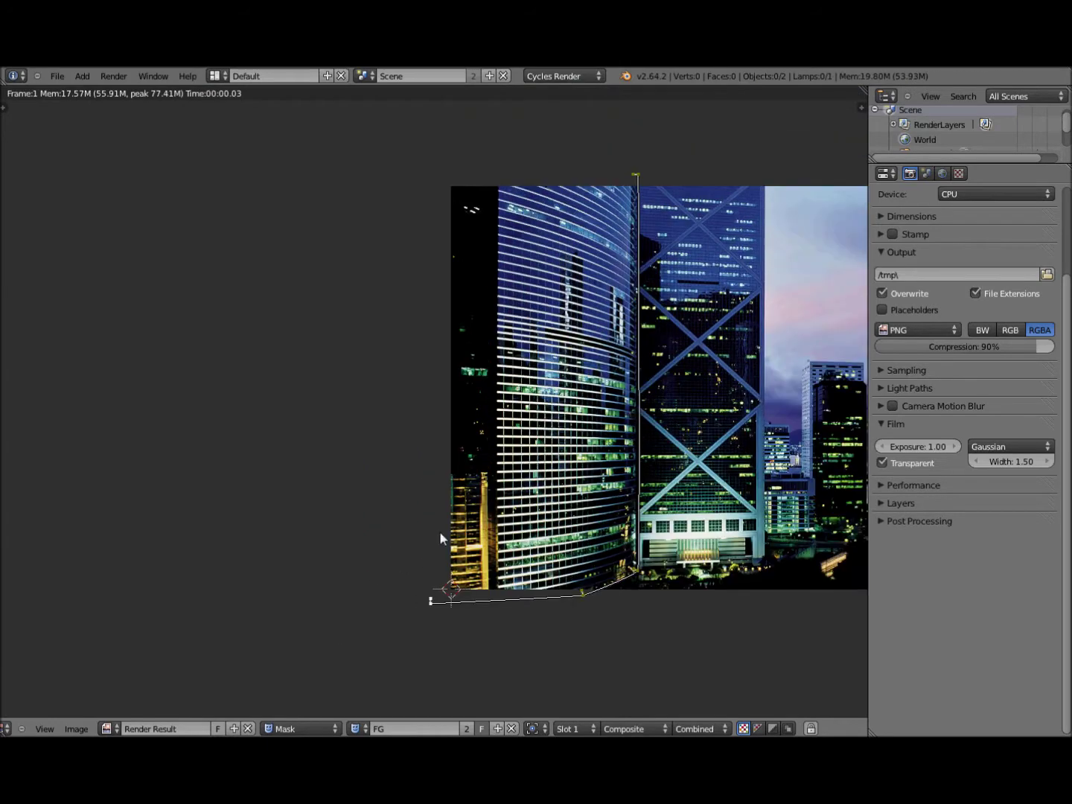
left_click(408, 256, "ctrl")
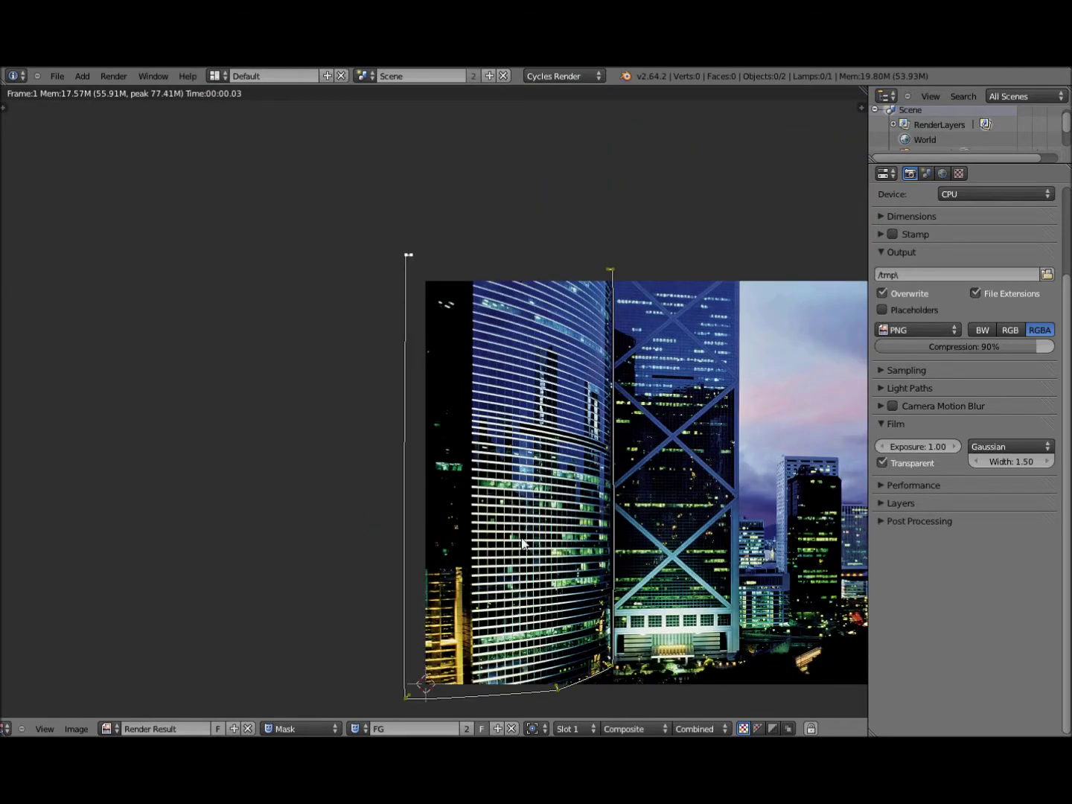
scroll(491, 554, "up", 3)
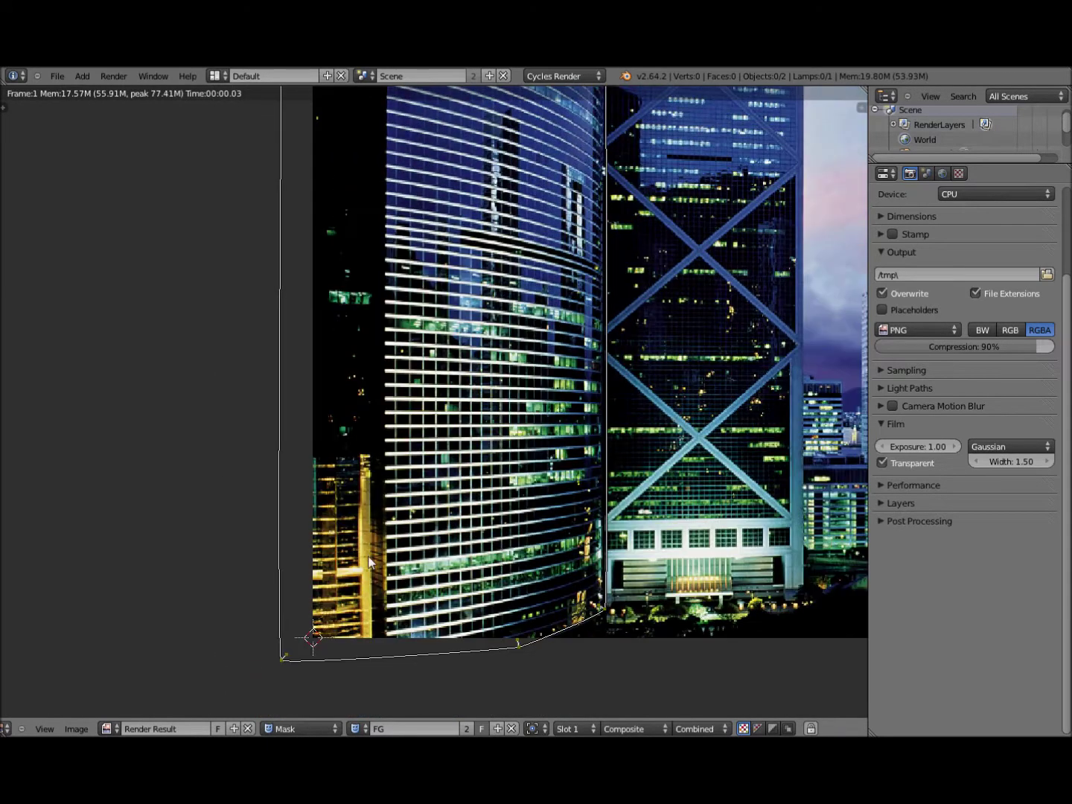
middle_click_drag(368, 562, 452, 586)
scroll(452, 587, "down", 3)
middle_click_drag(478, 405, 436, 537)
scroll(439, 485, "up", 1)
scroll(438, 479, "down", 2)
scroll(451, 480, "up", 4)
key("a")
scroll(451, 481, "down", 4)
middle_click_drag(412, 464, 393, 335)
scroll(393, 334, "up", 2)
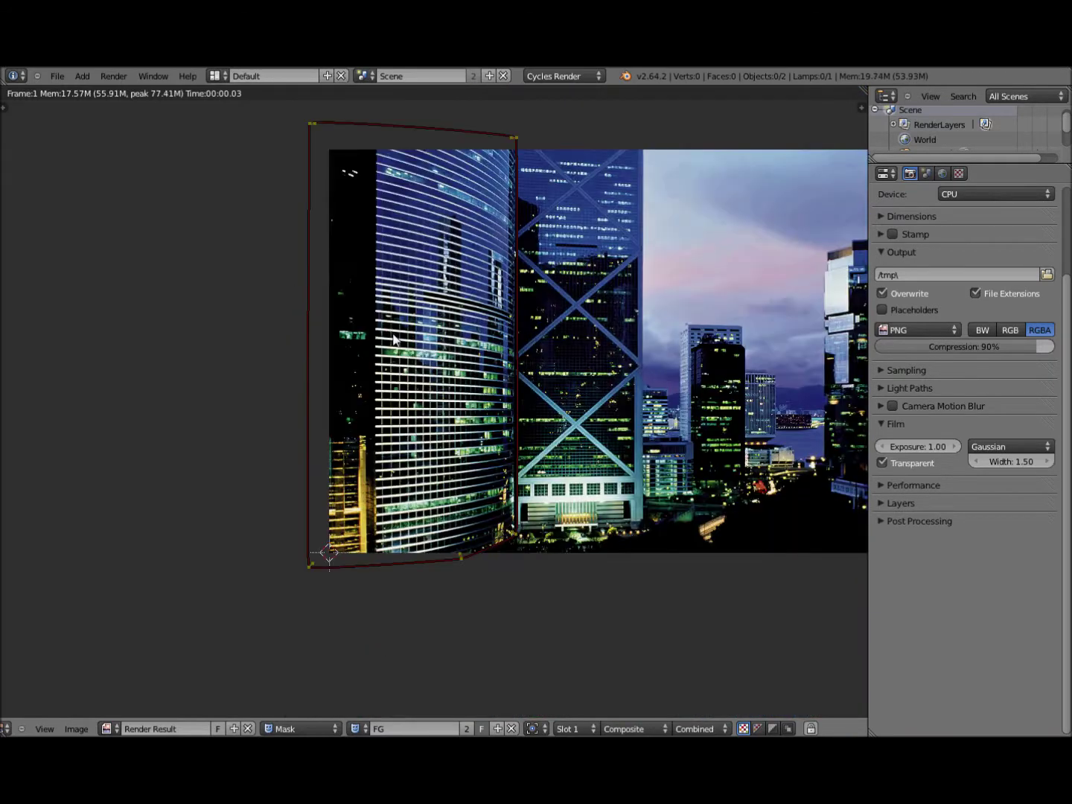
Step: Switch the mask view back to the Node Editor and deselect all nodes
scroll(396, 345, "up", 2)
left_click(6, 729)
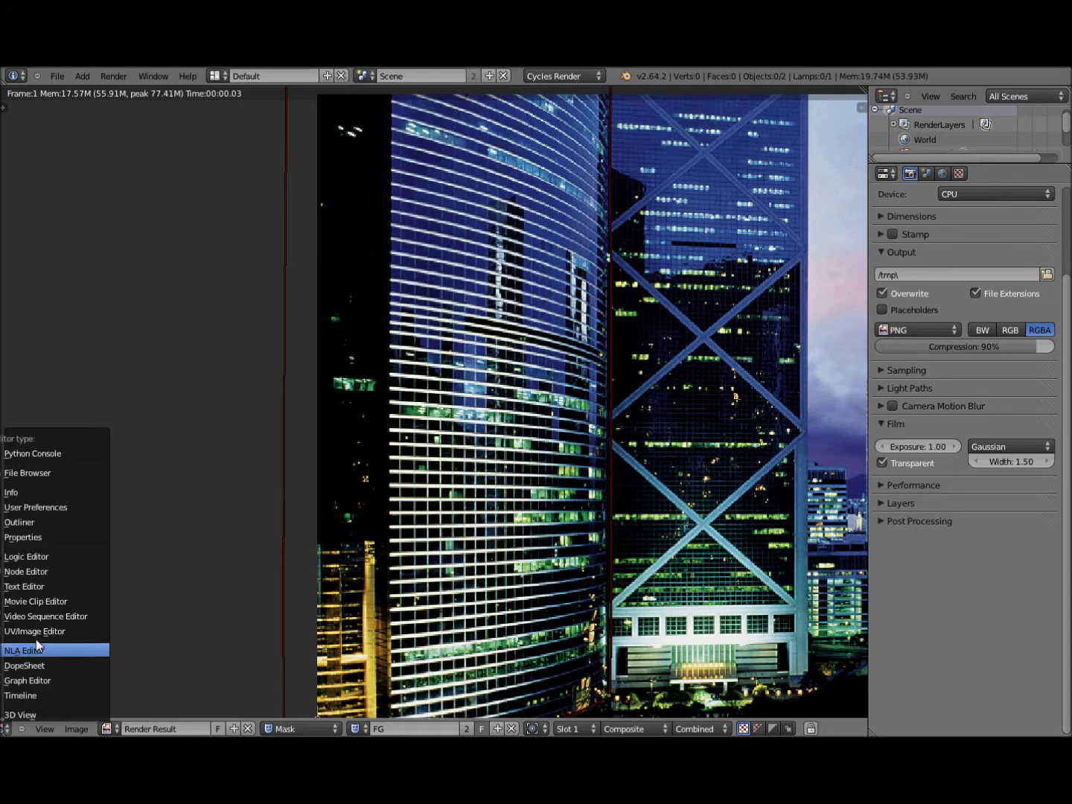
left_click(45, 571)
scroll(224, 618, "down", 1)
scroll(312, 574, "up", 2)
key("a")
middle_click_drag(373, 522, 350, 551)
scroll(402, 547, "down", 1)
scroll(432, 402, "down", 2)
Step: Spread the nodes apart by moving Composite to the right and Image and Scale together down to the left
left_click(614, 387)
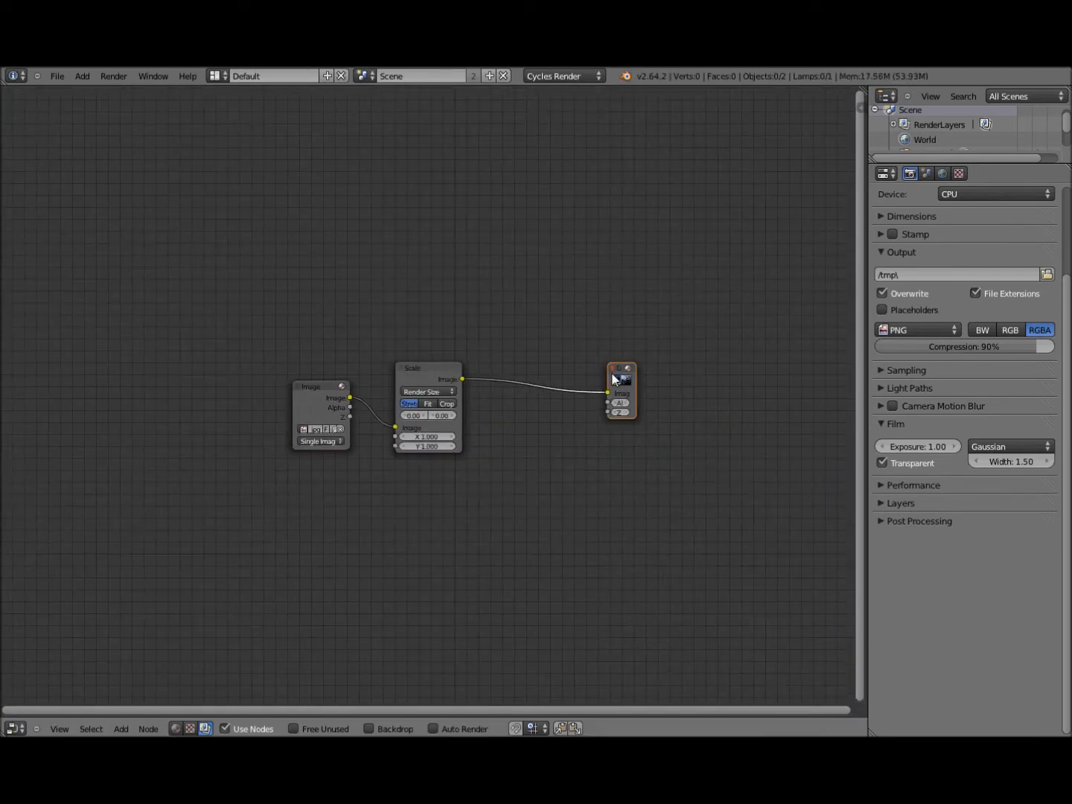
left_click_drag(595, 383, 760, 396)
key("a")
key("b")
left_click_drag(285, 376, 421, 498)
key("g")
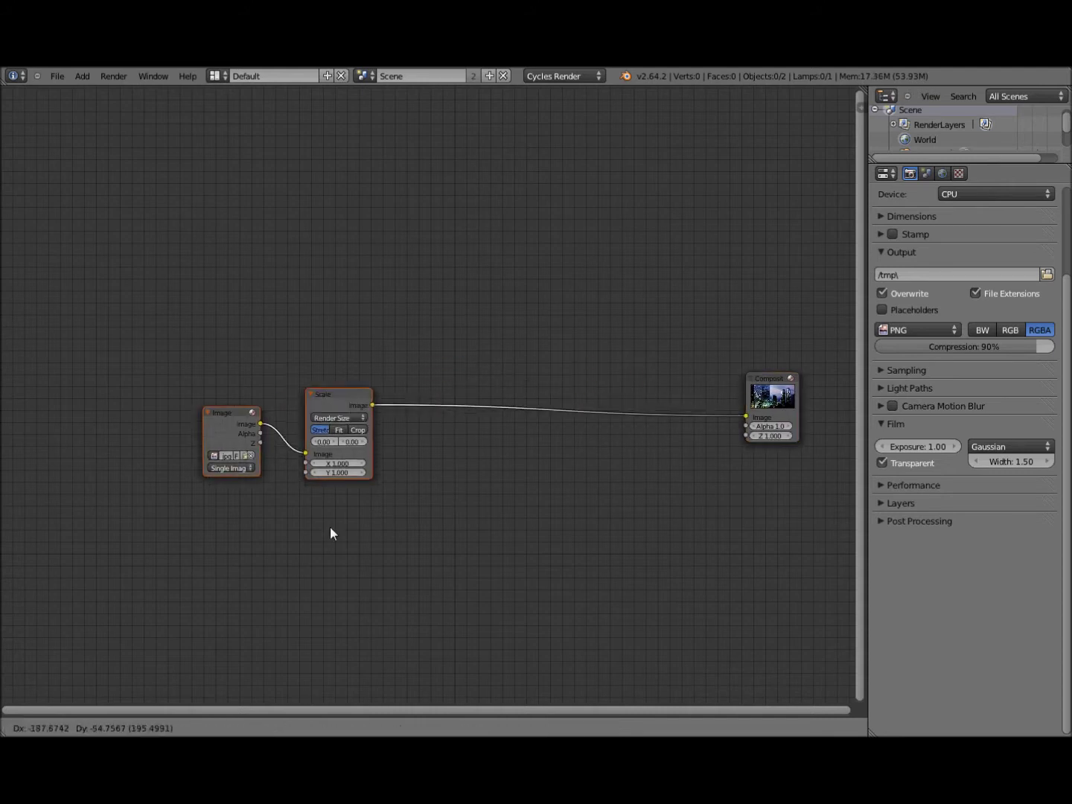
left_click(295, 546)
key("a")
Step: Add a Mask input node above the Scale-to-Composite link and assign the FG mask to it
key("shift+a")
mouse_move(347, 316)
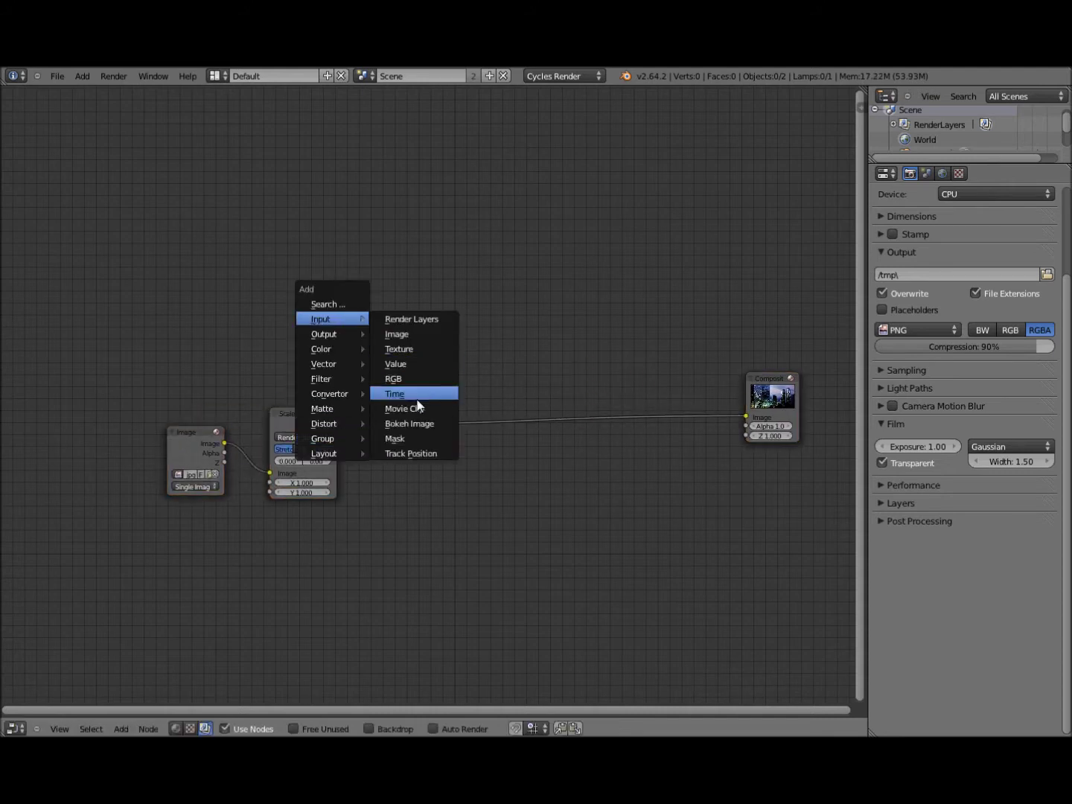
left_click(406, 441)
left_click(417, 186)
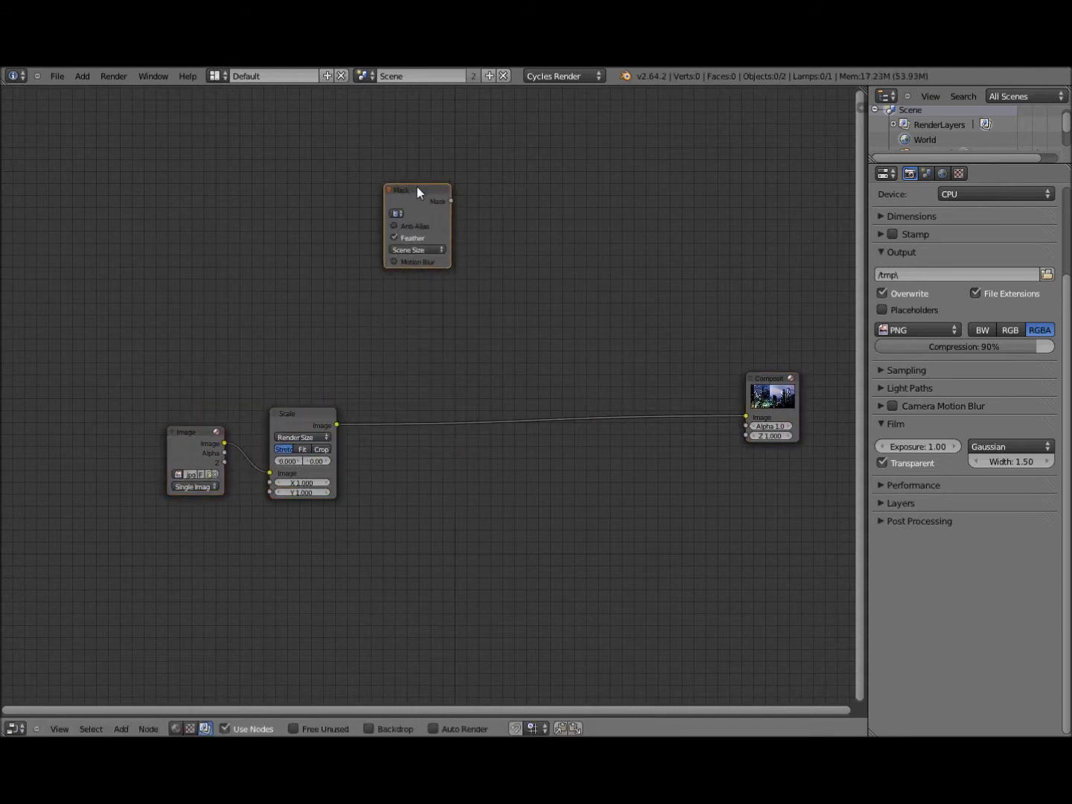
left_click(394, 211)
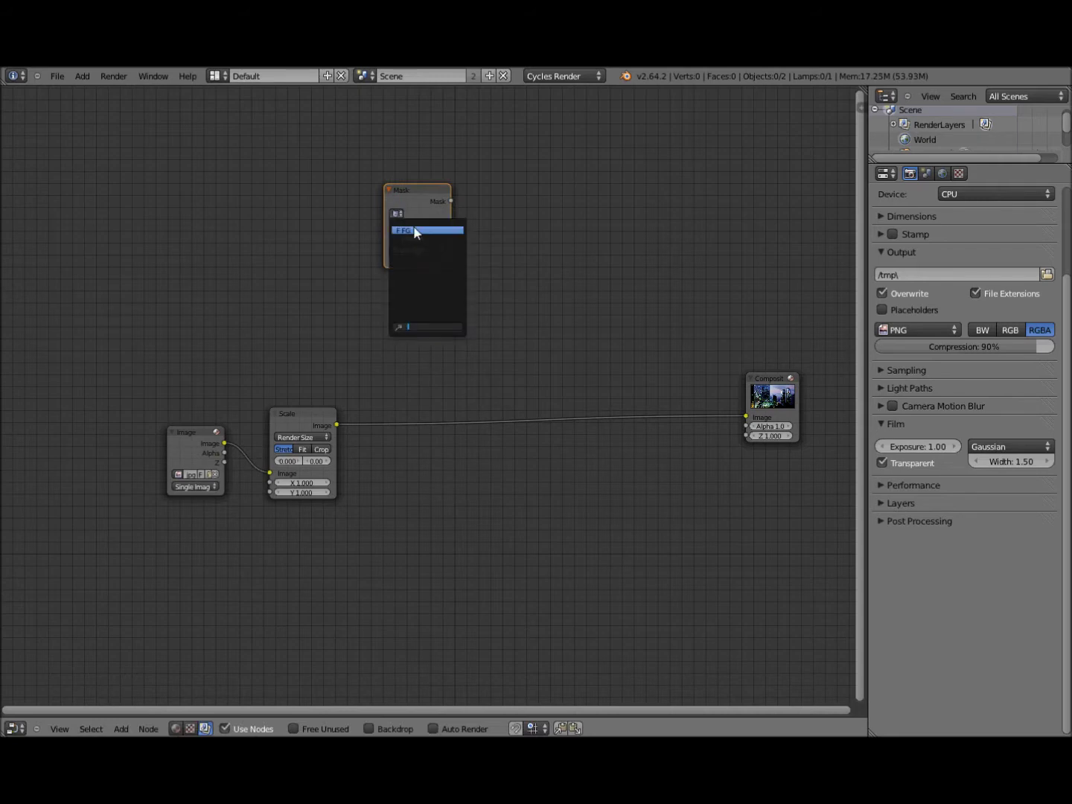
left_click(415, 232)
scroll(605, 498, "down", 2)
scroll(598, 518, "up", 3)
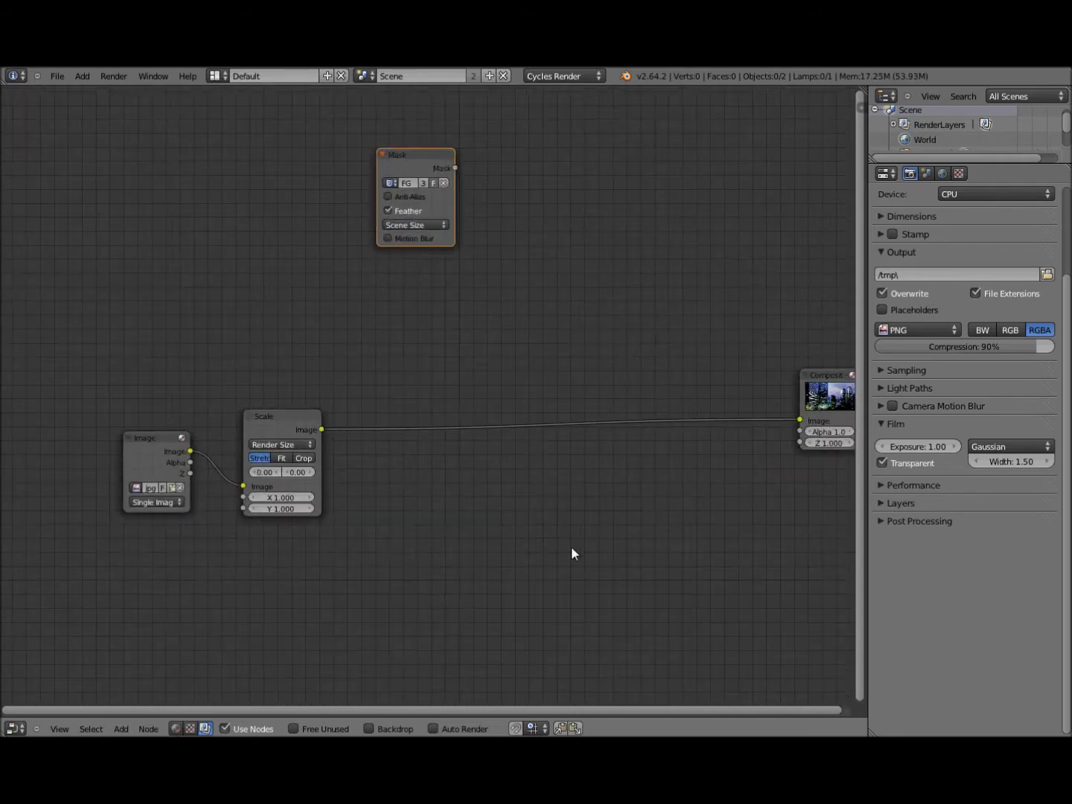
scroll(572, 547, "down", 2)
key("a")
middle_click_drag(567, 527, 563, 571)
scroll(562, 571, "up", 1)
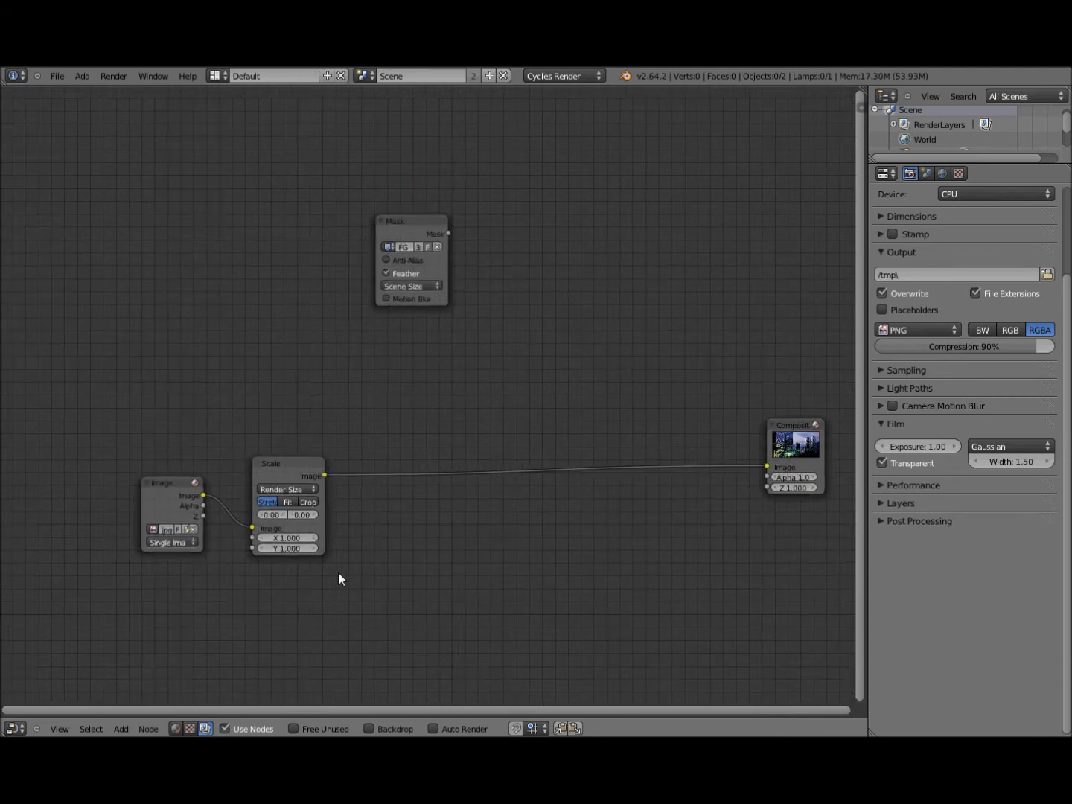
Step: Insert a Translate node into the Scale-to-Composite link close to Scale and set its X offset to 5
middle_click_drag(339, 579, 317, 530)
key("shift+a")
mouse_move(406, 594)
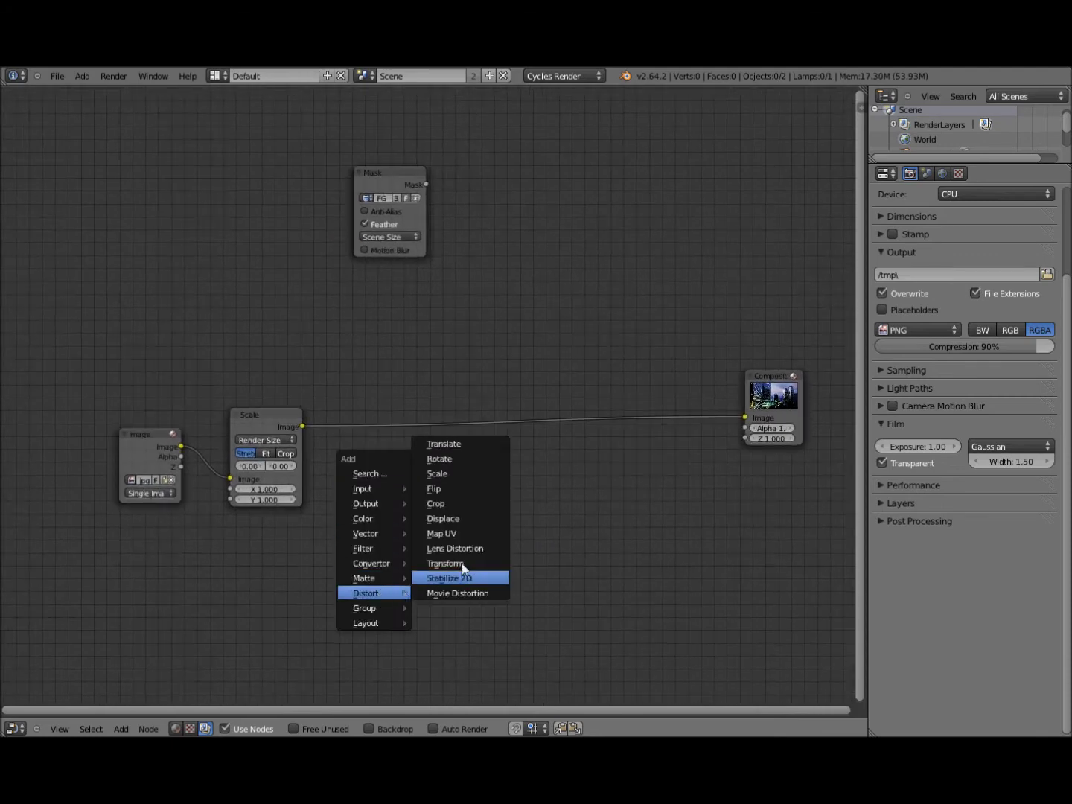
left_click(459, 445)
left_click(475, 468)
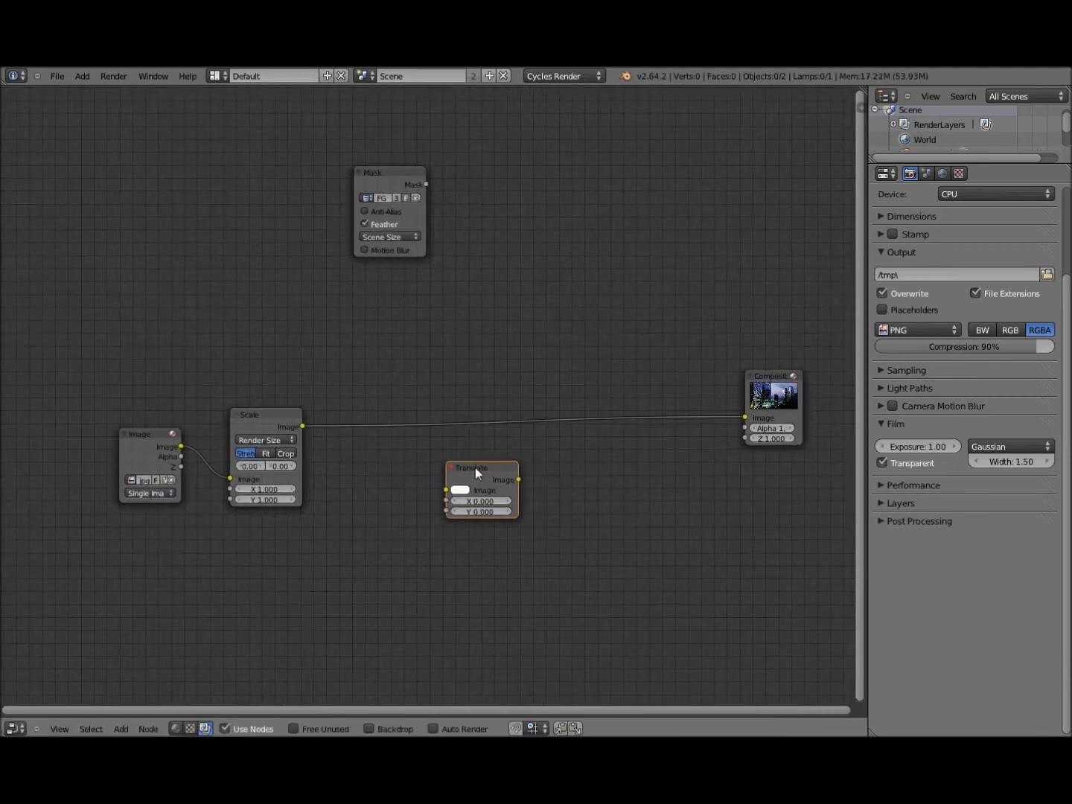
left_click_drag(475, 468, 411, 391)
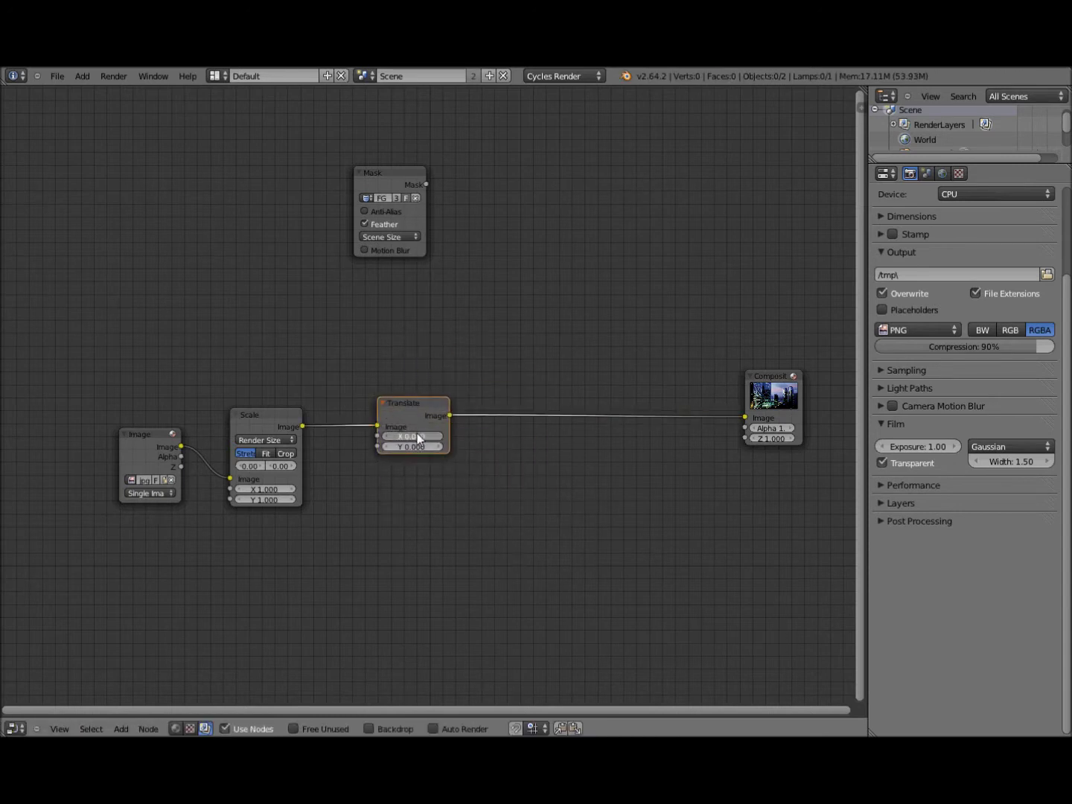
type("5")
key("Return")
left_click_drag(408, 411, 391, 396)
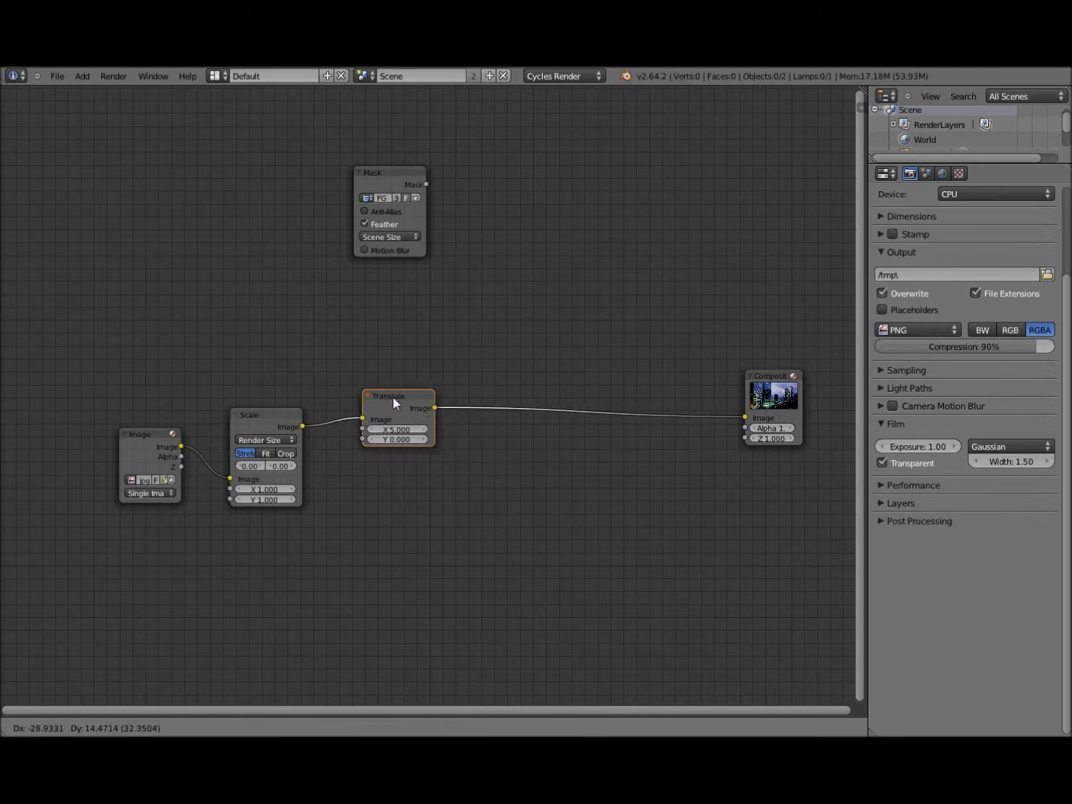
Step: Insert a Separate RGBA node into the link between Translate and Composite and place it slightly above the Translate node
key("shift+a")
mouse_move(484, 523)
mouse_move(483, 495)
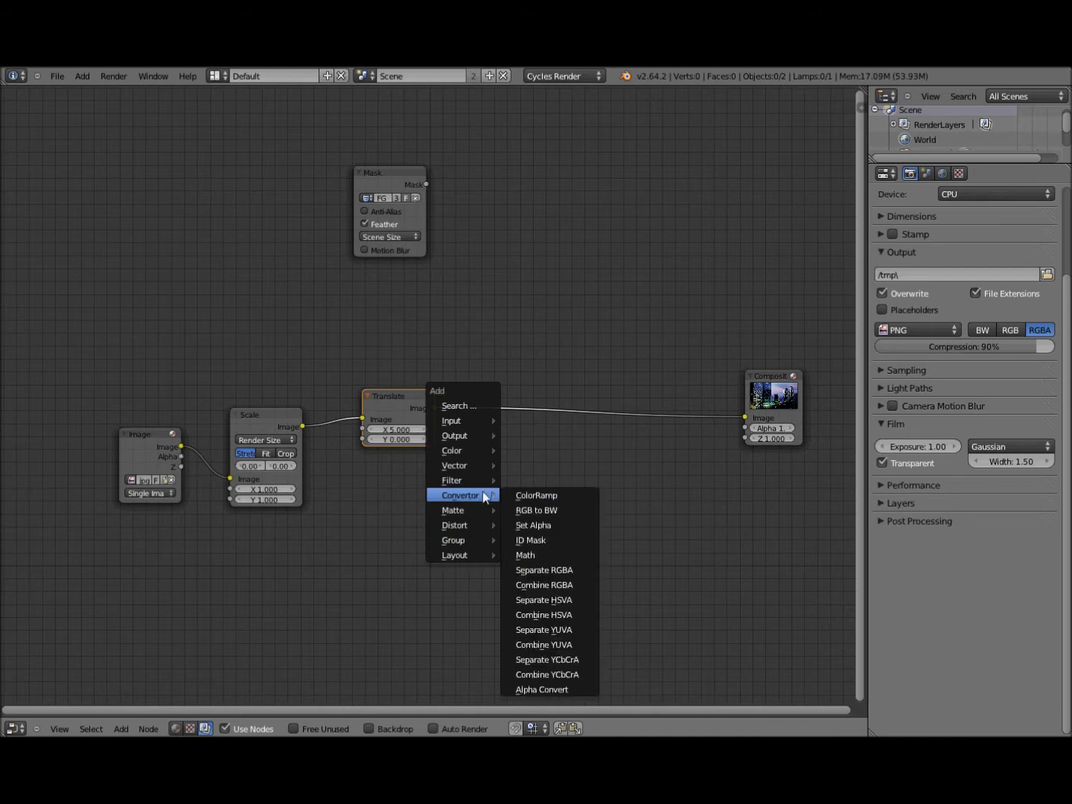
left_click(558, 570)
left_click(507, 399)
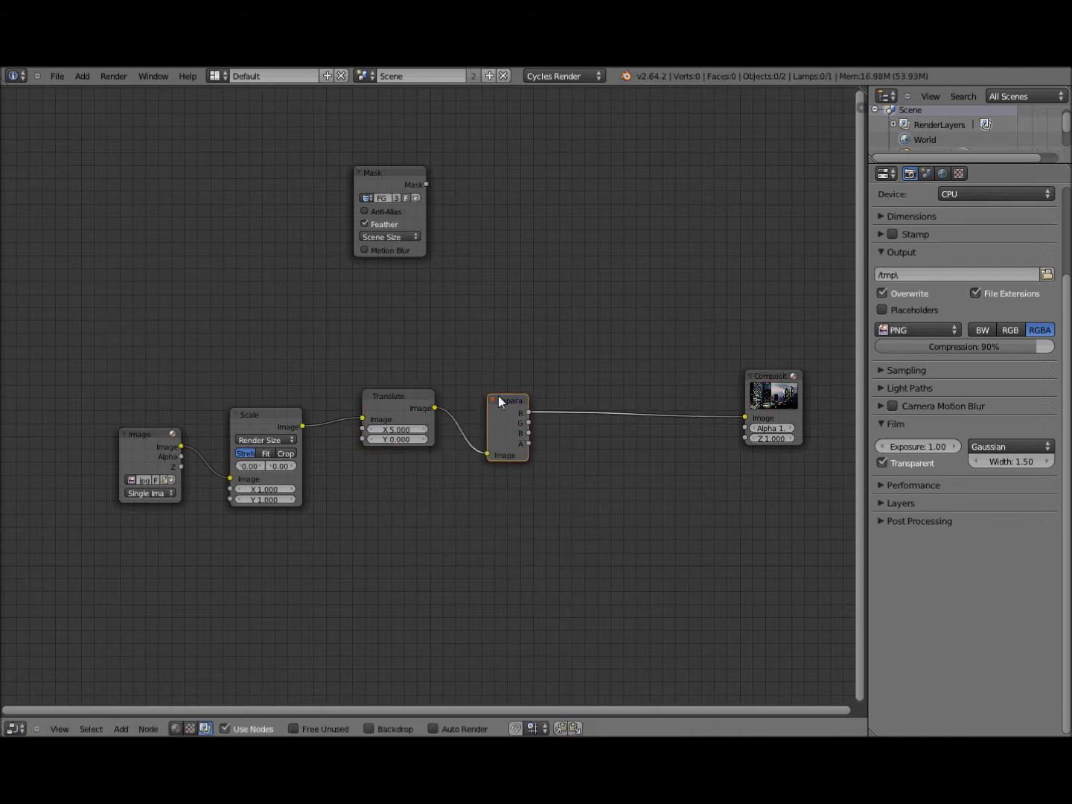
left_click_drag(499, 395, 492, 368)
Step: Add a second Separate RGBA node below Translate and link the Scale node's image output to its input
middle_click_drag(622, 561, 557, 597)
scroll(581, 552, "down", 2)
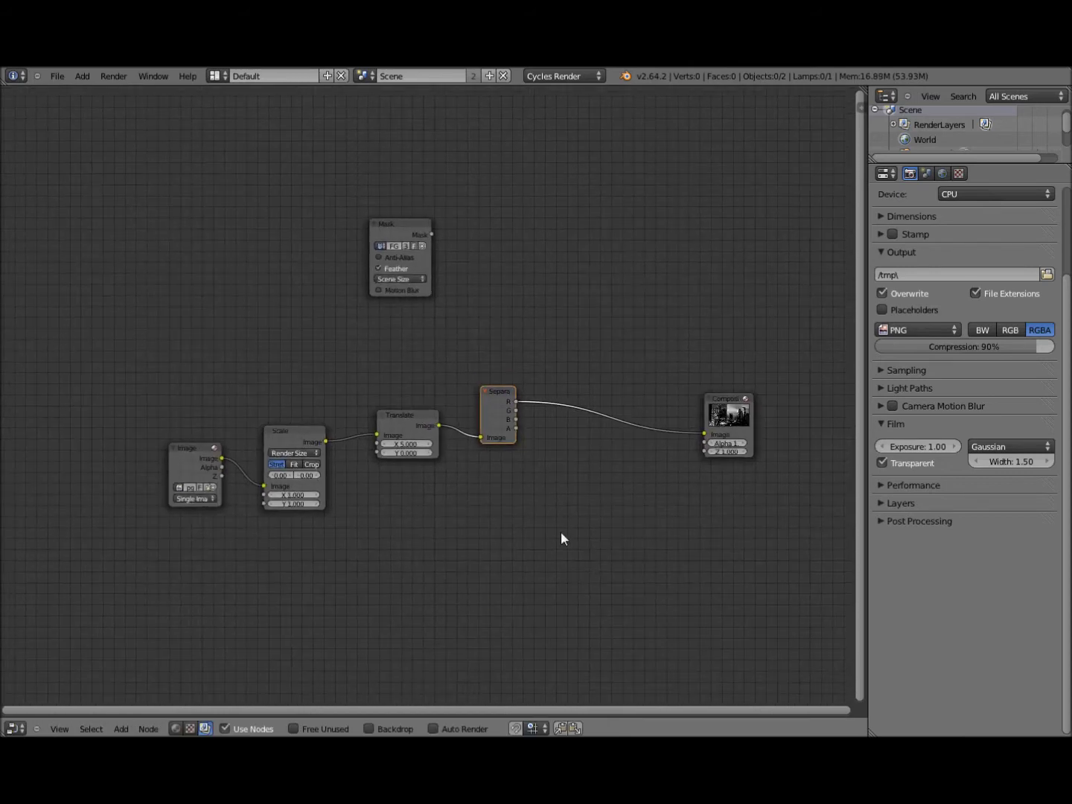
key("shift+a")
left_click(636, 428)
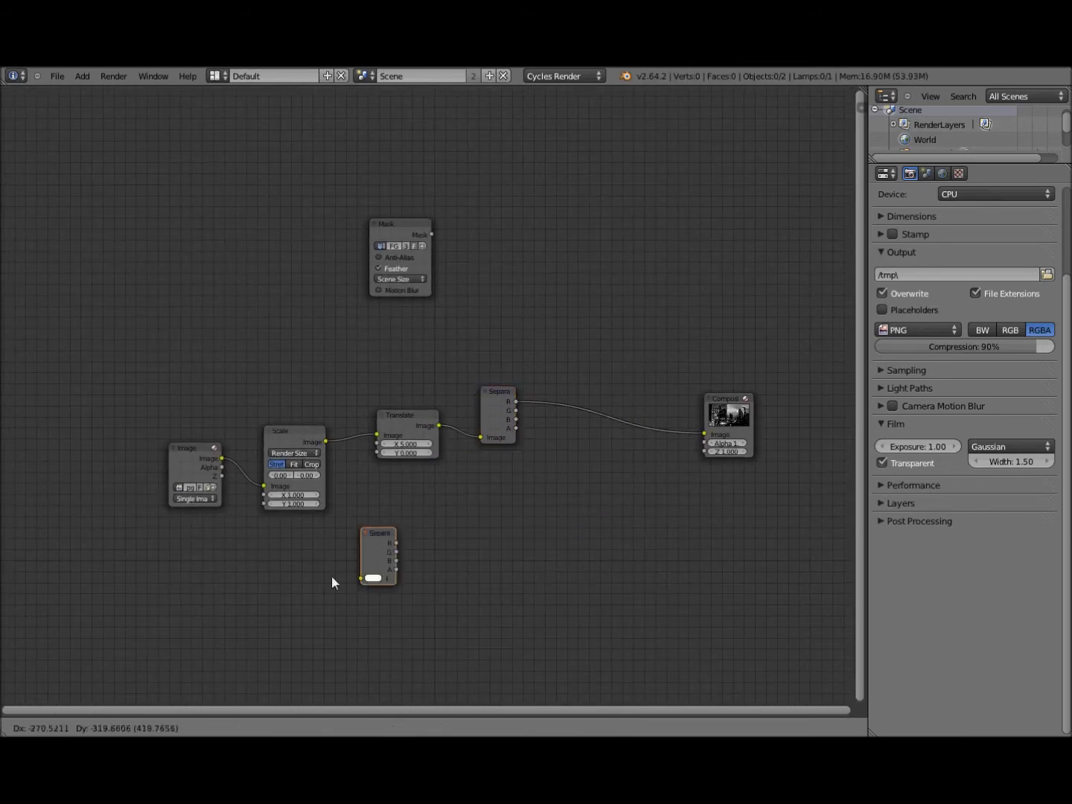
left_click(268, 613)
middle_click_drag(293, 538, 396, 492)
scroll(417, 521, "up", 2)
left_click_drag(425, 551, 573, 474)
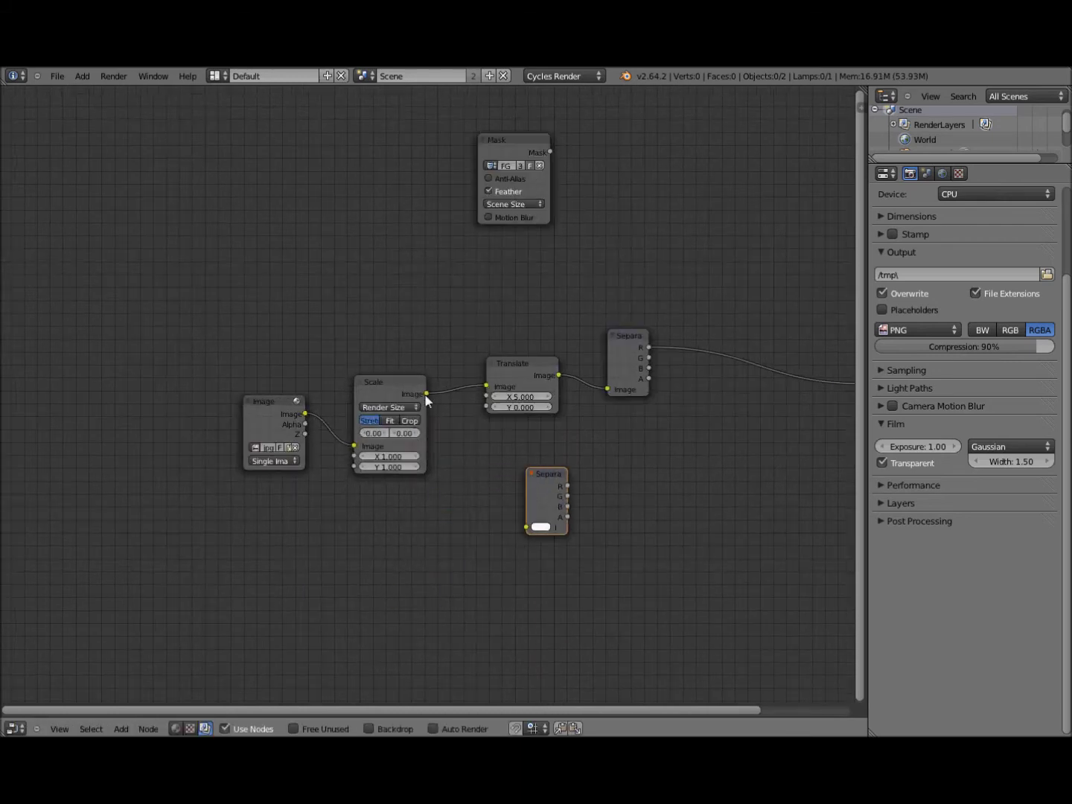
left_click_drag(526, 532, 527, 528)
Step: Examine the two Separate RGBA branches, the red channel's link and the preview in the Composite node
middle_click_drag(730, 446, 453, 482)
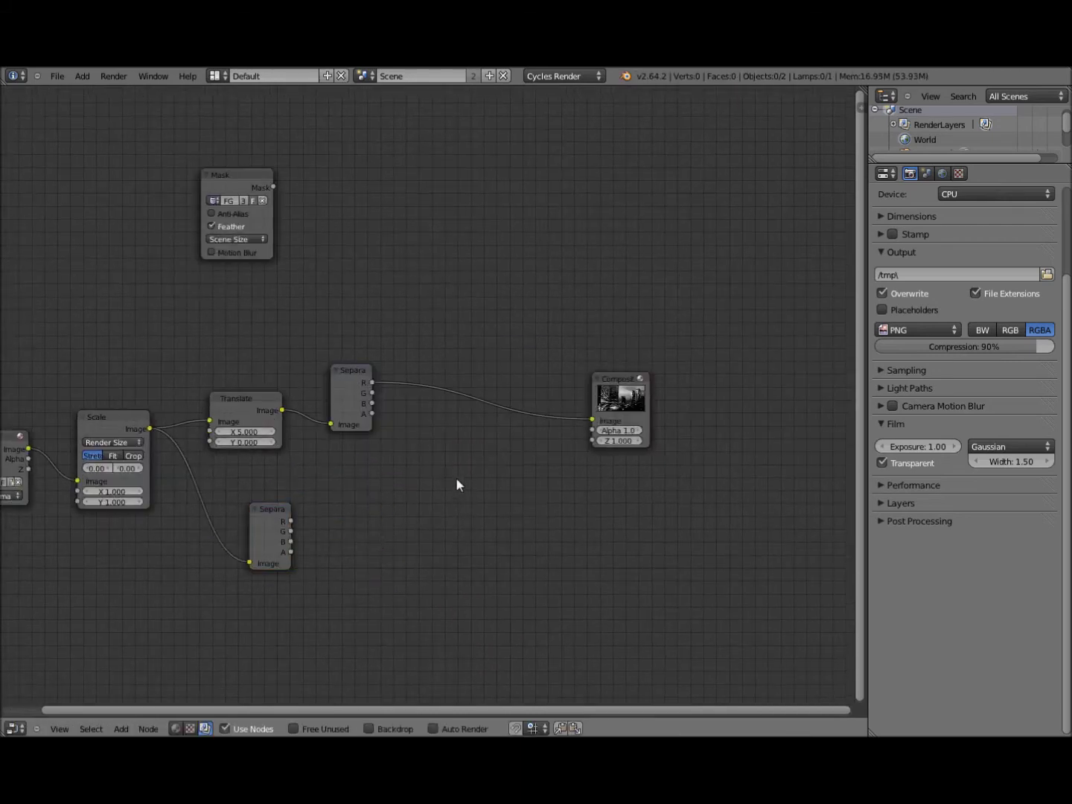
key("shift+a")
middle_click_drag(330, 520, 425, 506)
scroll(432, 519, "up", 5)
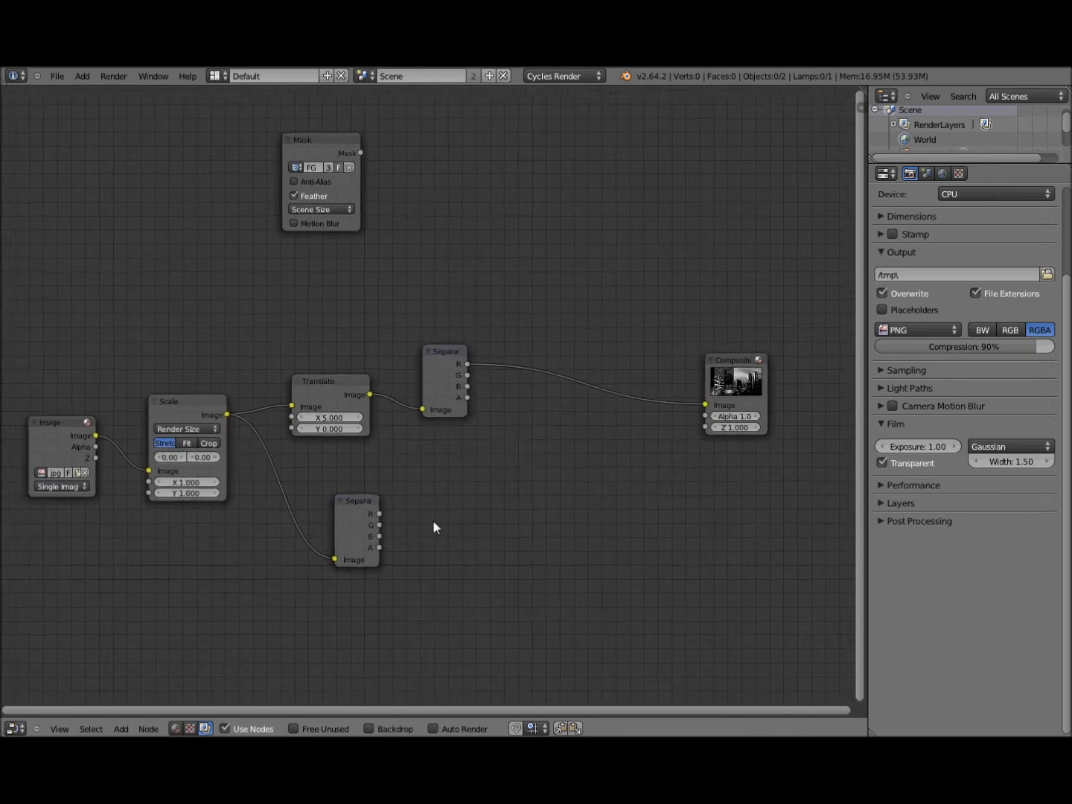
middle_click_drag(487, 357, 389, 371)
scroll(388, 370, "up", 1)
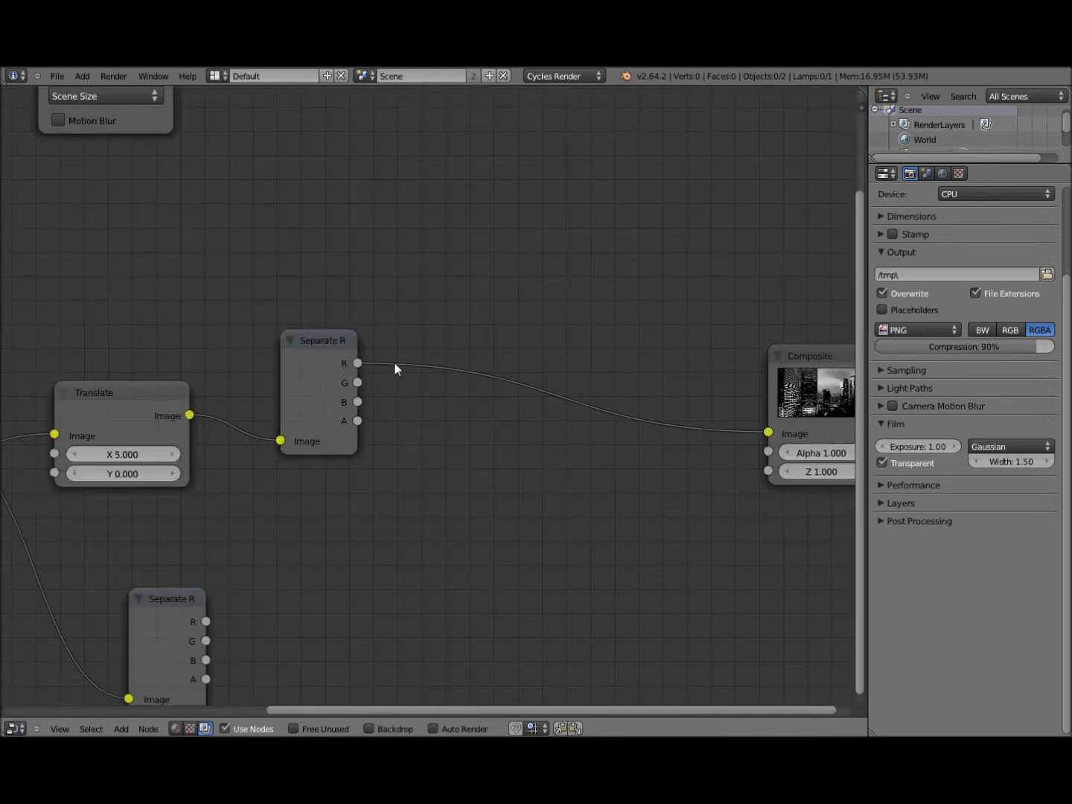
scroll(394, 364, "down", 6)
middle_click_drag(291, 453, 338, 449)
scroll(344, 527, "up", 2)
scroll(362, 425, "down", 2)
middle_click_drag(129, 473, 184, 515)
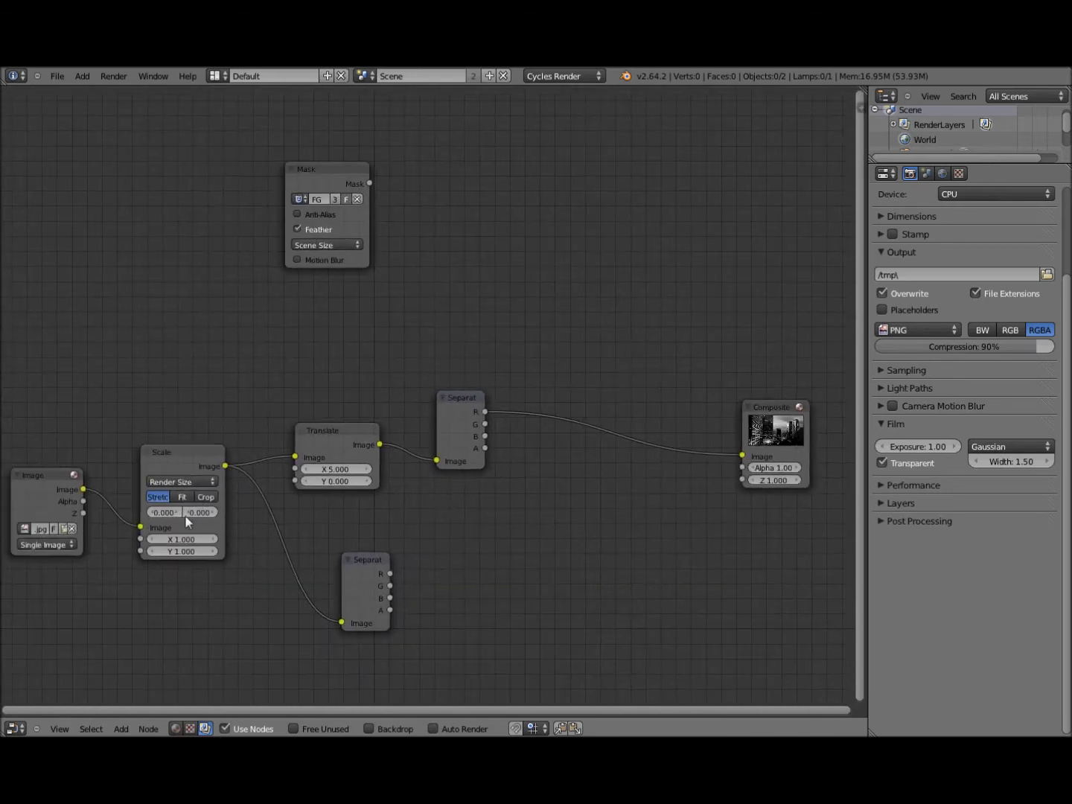
middle_click_drag(655, 439, 445, 469)
scroll(446, 469, "up", 6)
middle_click_drag(732, 558, 627, 516)
scroll(454, 504, "down", 6)
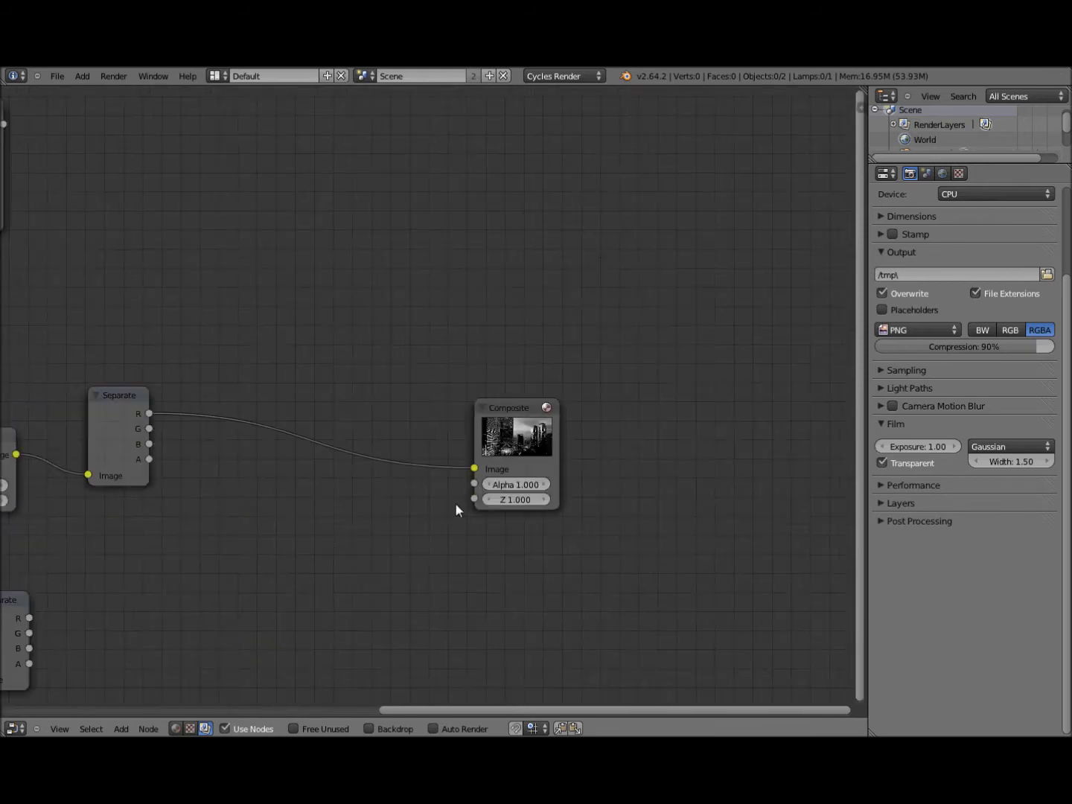
middle_click_drag(260, 491, 473, 546)
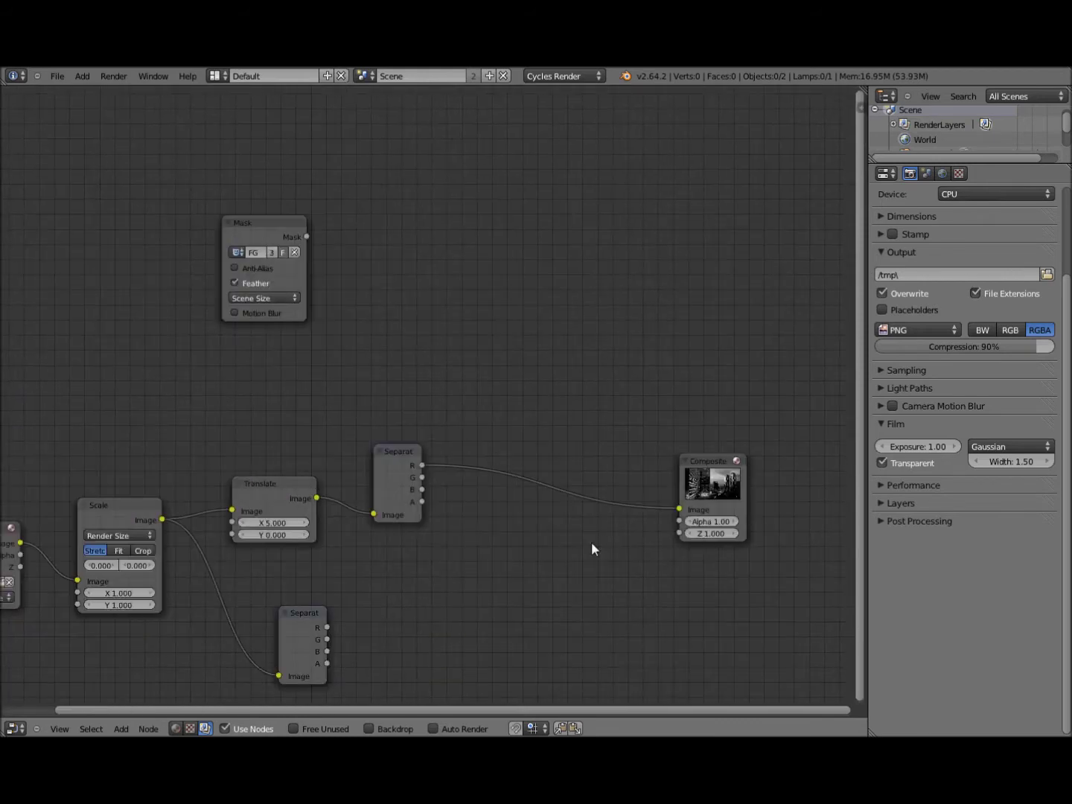
middle_click_drag(591, 549, 430, 459)
scroll(508, 506, "up", 3)
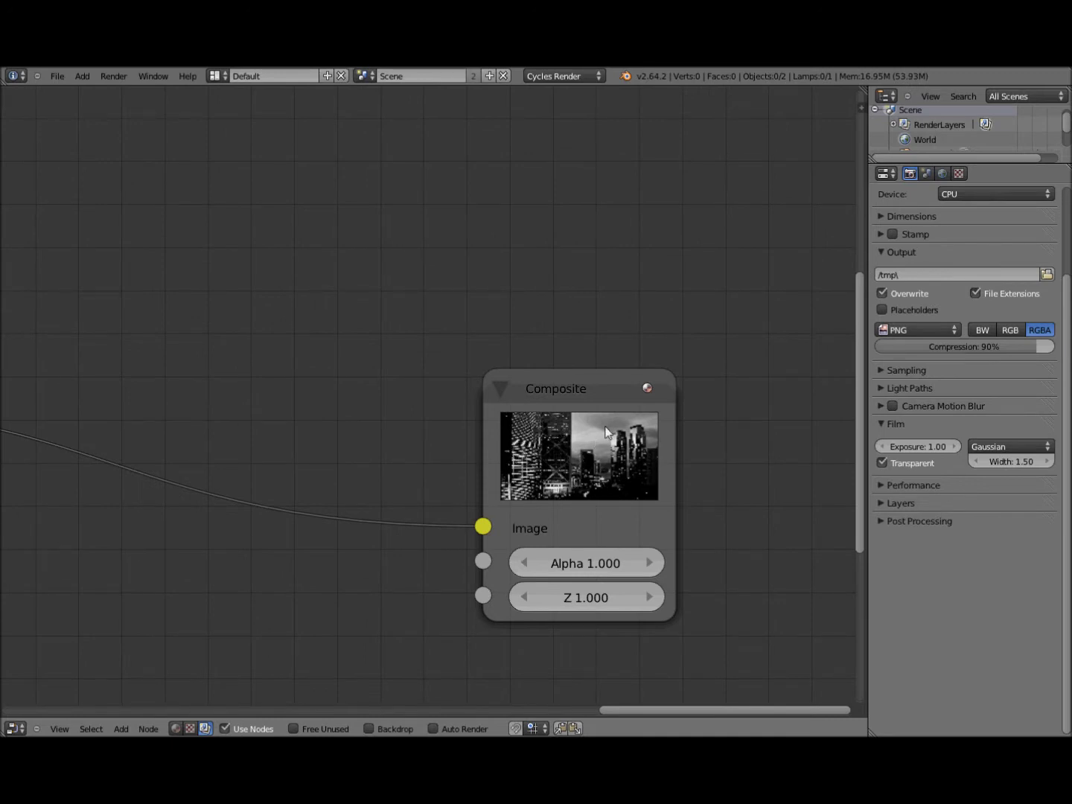
scroll(583, 448, "down", 5)
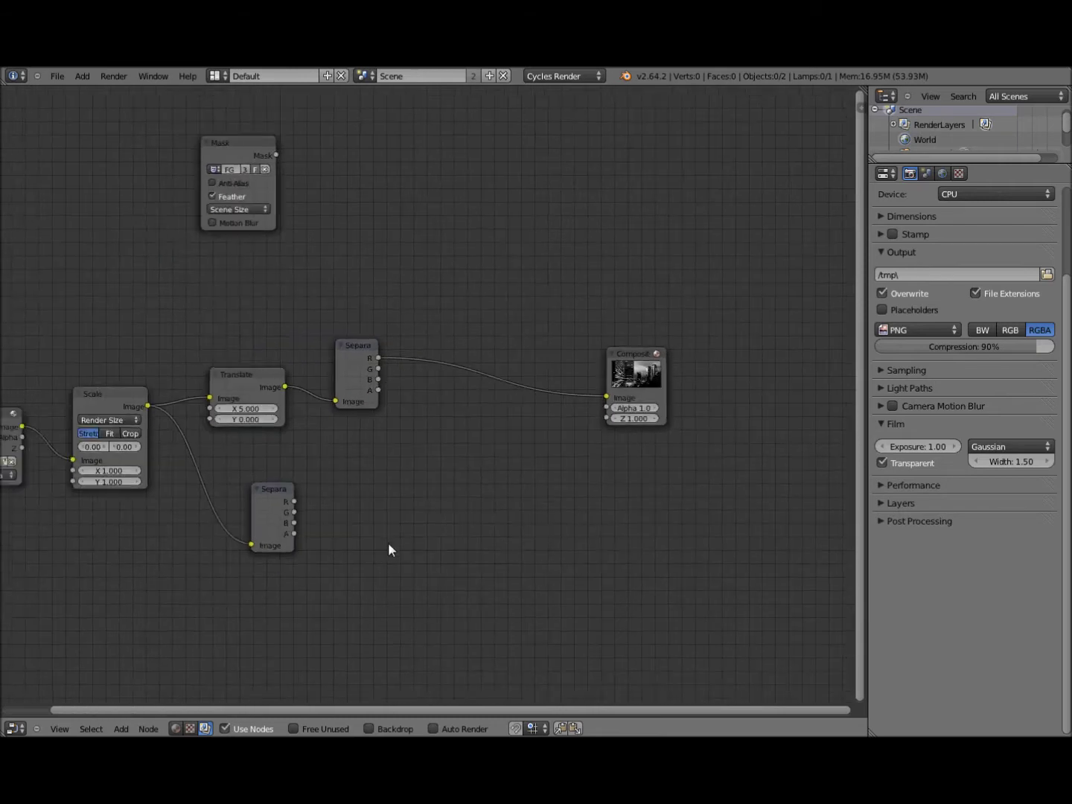
Step: Add a Combine RGBA node near Composite and link the lower Separate RGBA node's G and B channels to its G and B inputs
scroll(388, 550, "up", 2)
left_click_drag(232, 534, 277, 510)
scroll(388, 454, "down", 2)
key("shift+a")
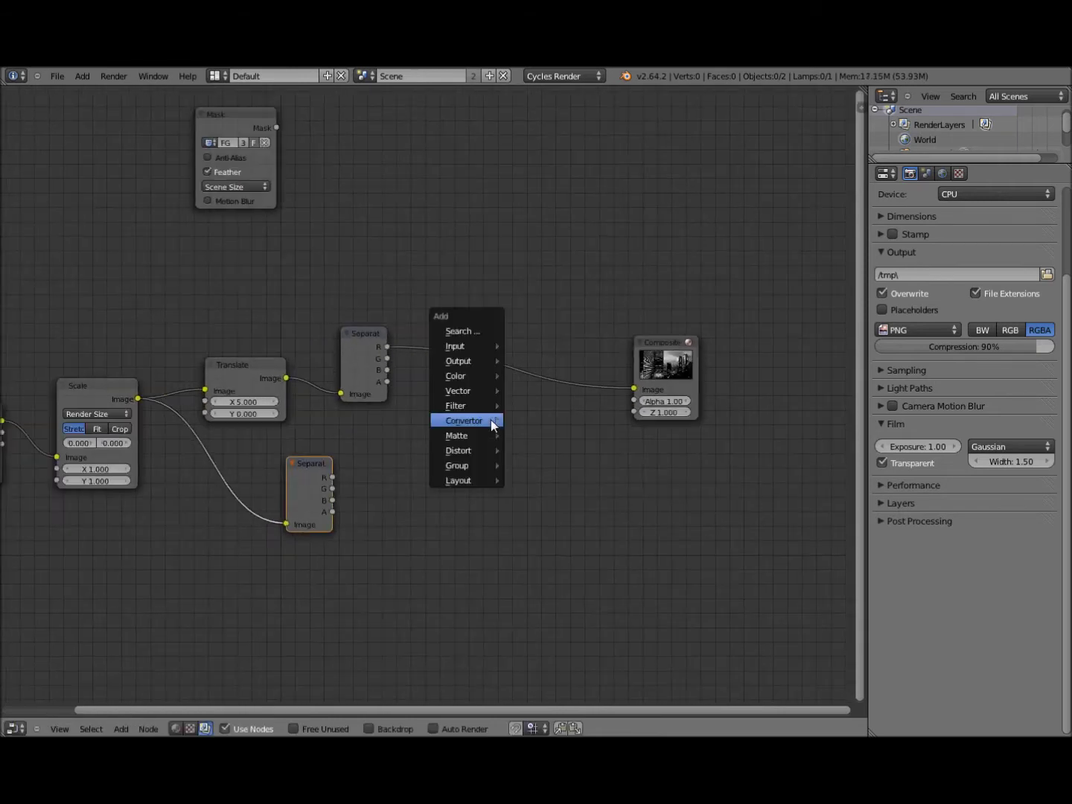
mouse_move(491, 419)
left_click(566, 511)
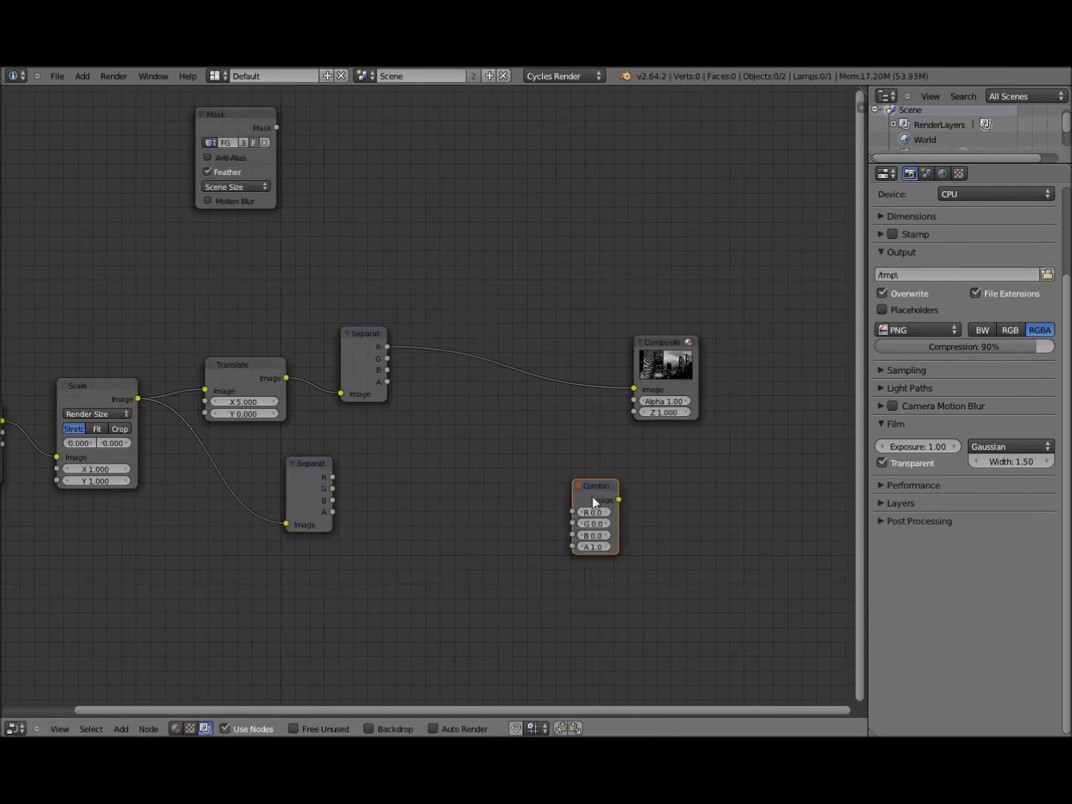
left_click(570, 428)
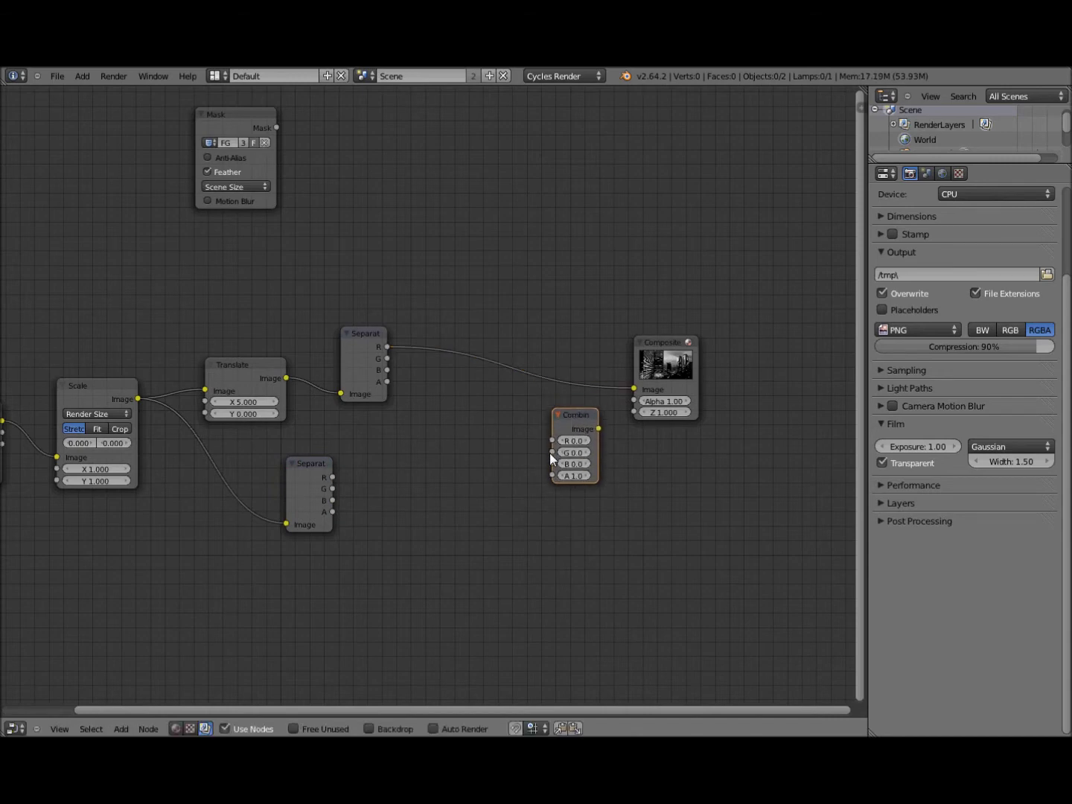
mouse_move(553, 452)
left_mouse_down()
mouse_move(332, 489)
mouse_move(553, 465)
left_mouse_up()
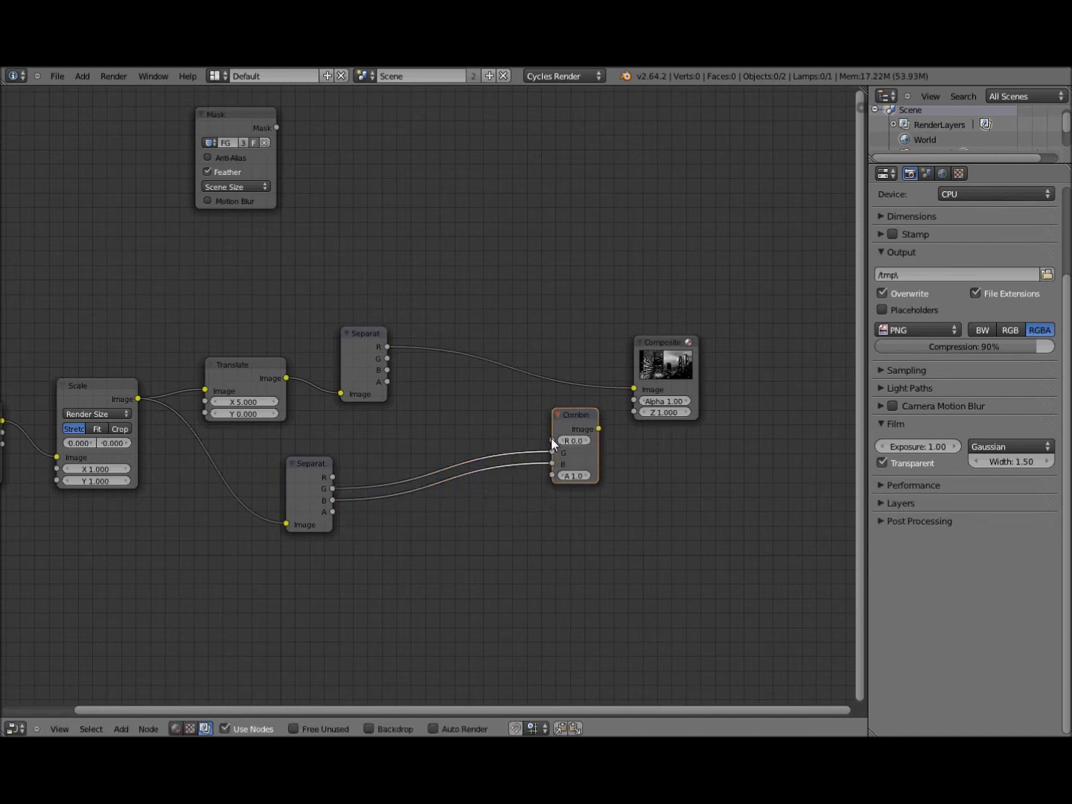
Step: Link the Combine RGBA node's output to the Composite node's Image input
middle_click_drag(516, 466, 550, 505)
scroll(502, 490, "up", 3)
middle_click_drag(458, 470, 407, 508)
left_click_drag(602, 512, 573, 435)
scroll(586, 501, "up", 1)
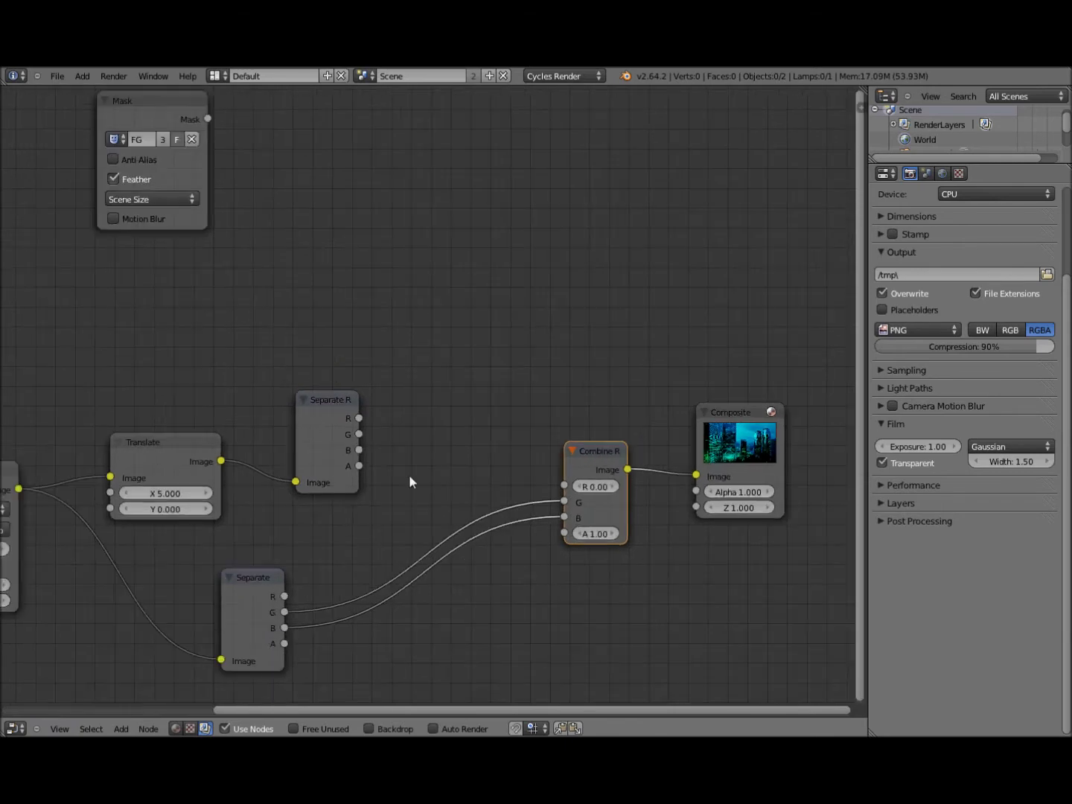
Step: Add an AlphaOver node above and slightly left of the Combine RGBA node
scroll(432, 480, "down", 4)
key("shift+a")
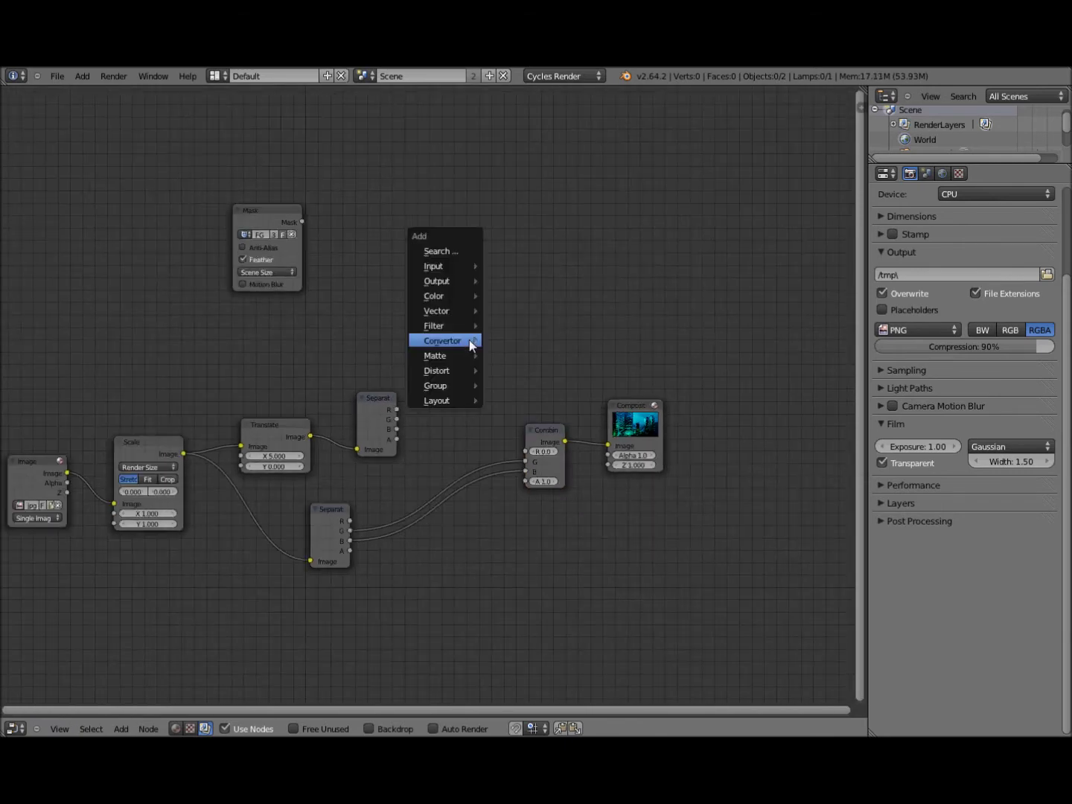
mouse_move(461, 296)
left_click(541, 385)
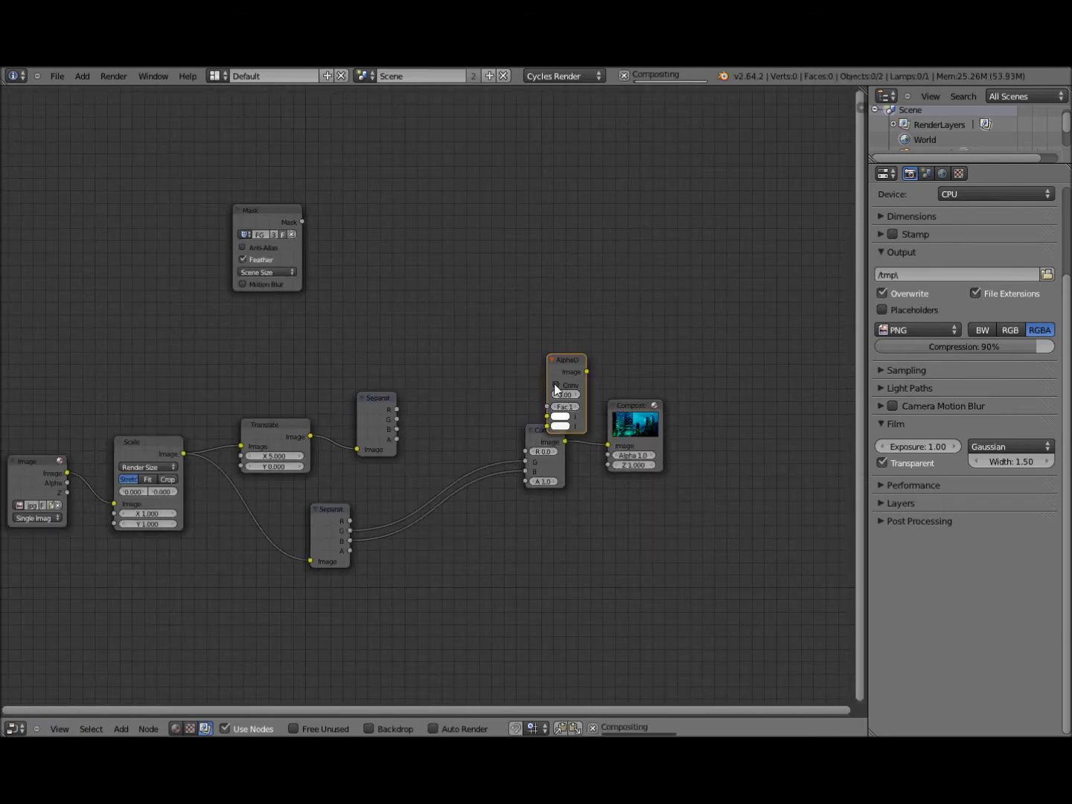
left_click(477, 393)
Step: Rearrange the Separate RGBA nodes by moving the lower one up to the right and the upper one slightly higher
scroll(476, 394, "up", 3)
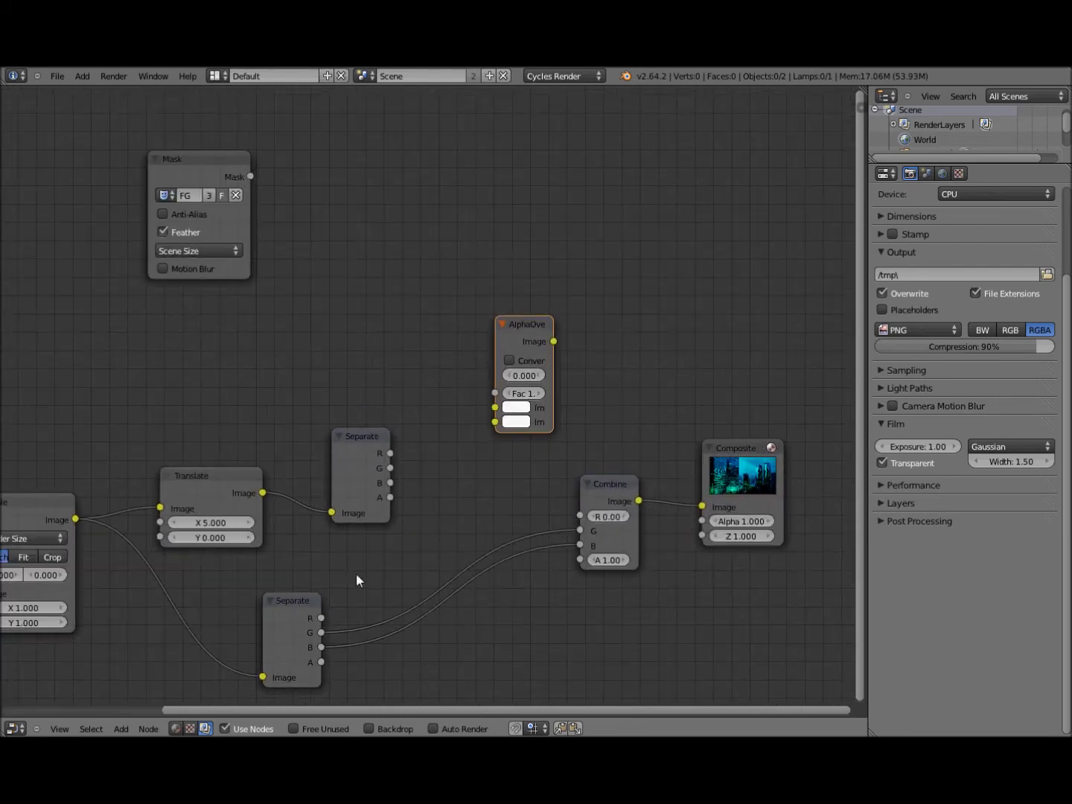
left_click_drag(320, 622, 374, 587)
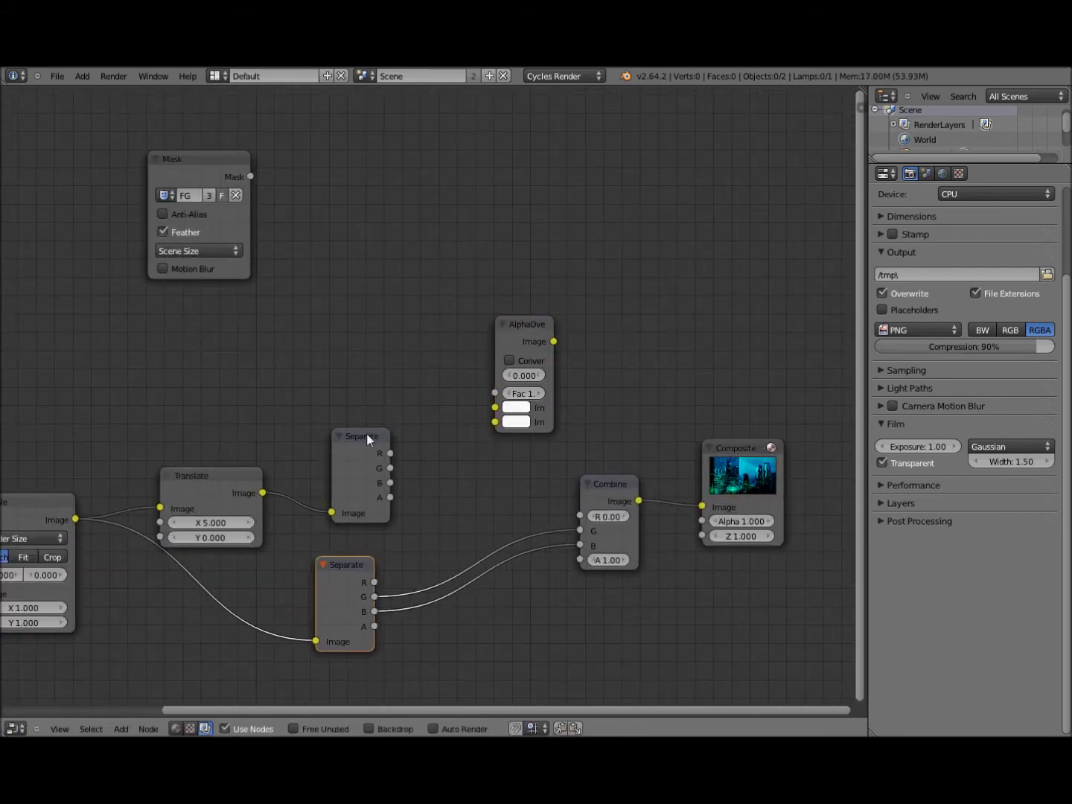
mouse_move(366, 432)
left_mouse_down()
mouse_move(330, 419)
mouse_move(370, 401)
mouse_move(338, 395)
mouse_move(368, 405)
left_mouse_up()
Step: Link the upper Separate RGBA's R channel to AlphaOver's second Image input and the lower one's R channel to the first Image input
scroll(368, 405, "down", 2)
middle_click_drag(318, 558, 497, 529)
scroll(496, 528, "up", 2)
middle_click_drag(282, 560, 249, 548)
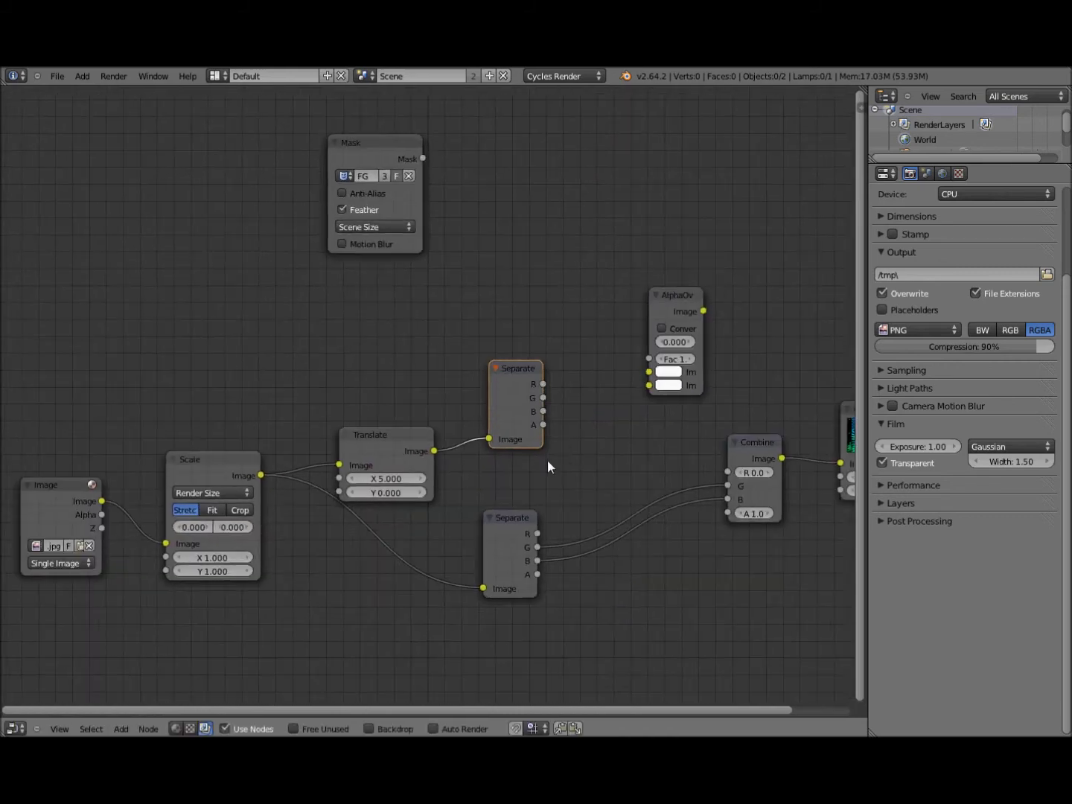
scroll(548, 461, "up", 2)
middle_click_drag(579, 405, 453, 496)
scroll(455, 501, "up", 2)
left_click_drag(570, 481, 595, 497)
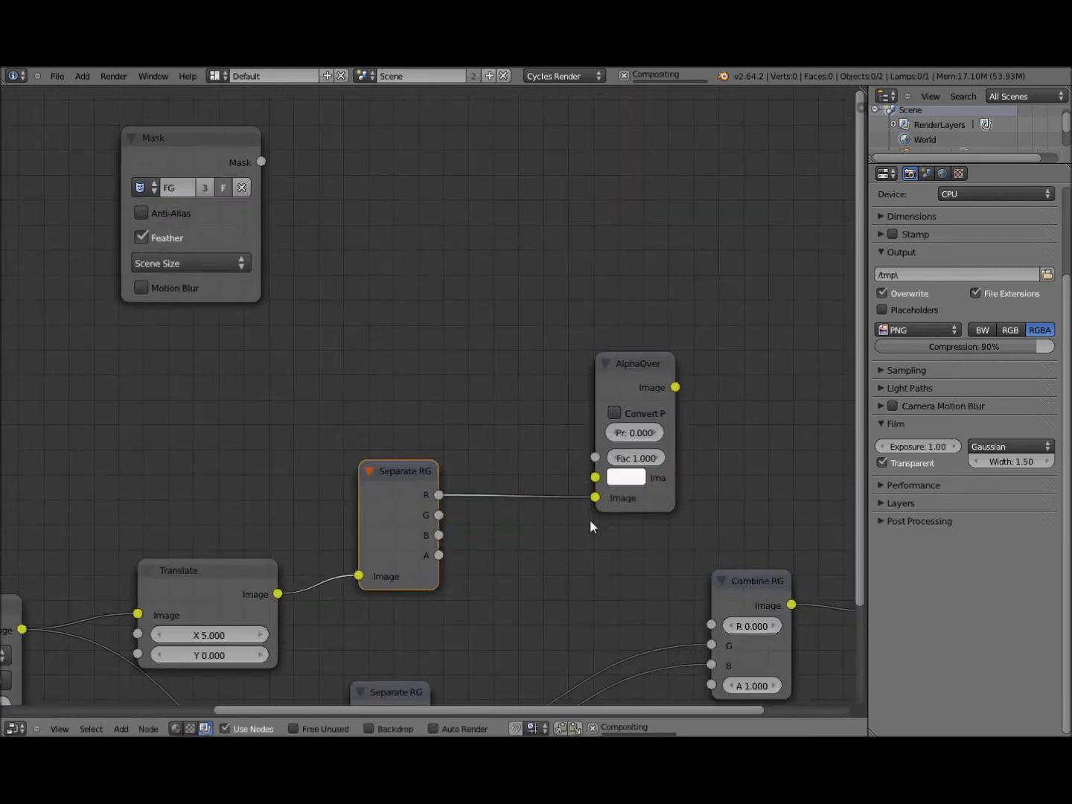
scroll(471, 483, "down", 1)
scroll(359, 620, "up", 2)
left_click_drag(492, 380, 534, 358)
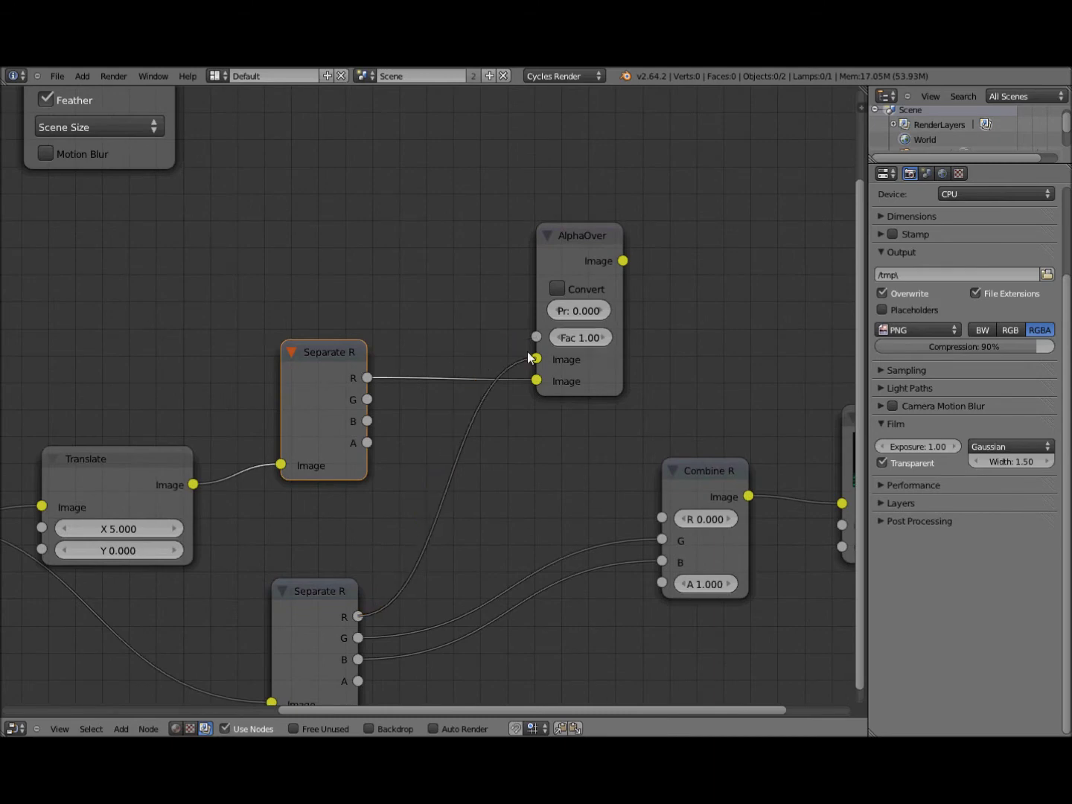
Step: Move the Mask node directly above the upper Separate RGBA node and link its output to AlphaOver's Fac input
scroll(498, 490, "down", 3)
scroll(487, 512, "up", 2)
scroll(450, 501, "down", 1)
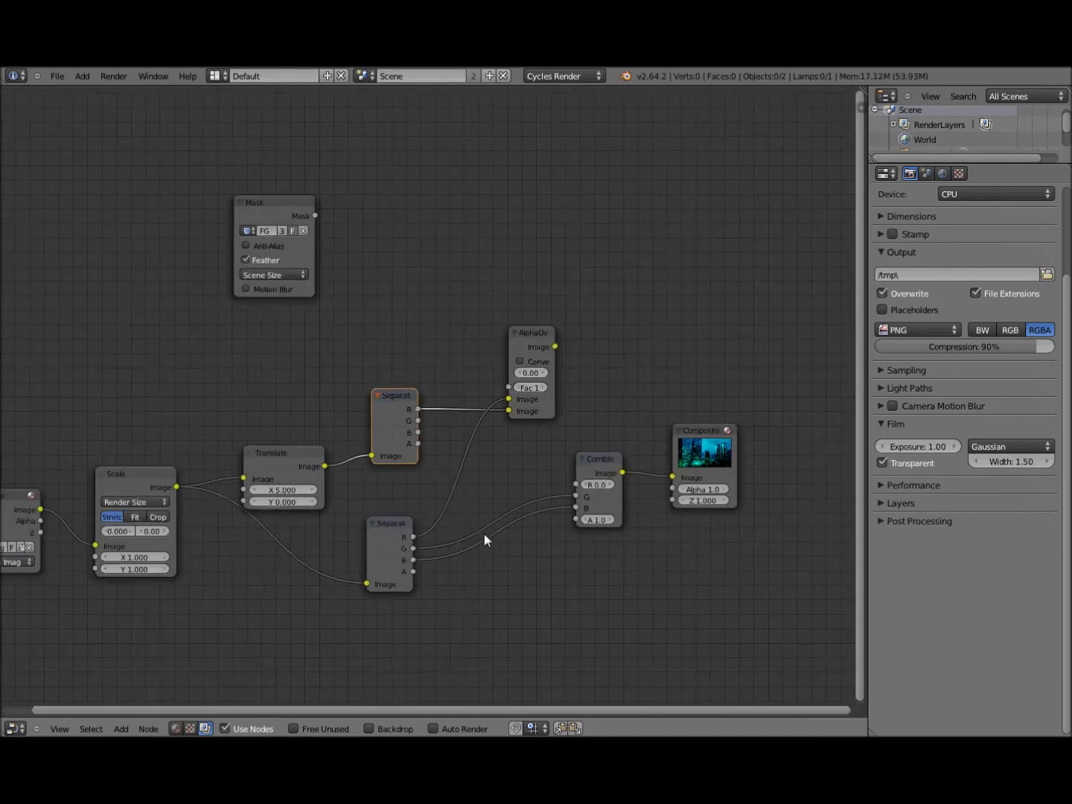
left_click_drag(267, 201, 381, 269)
scroll(368, 287, "up", 2)
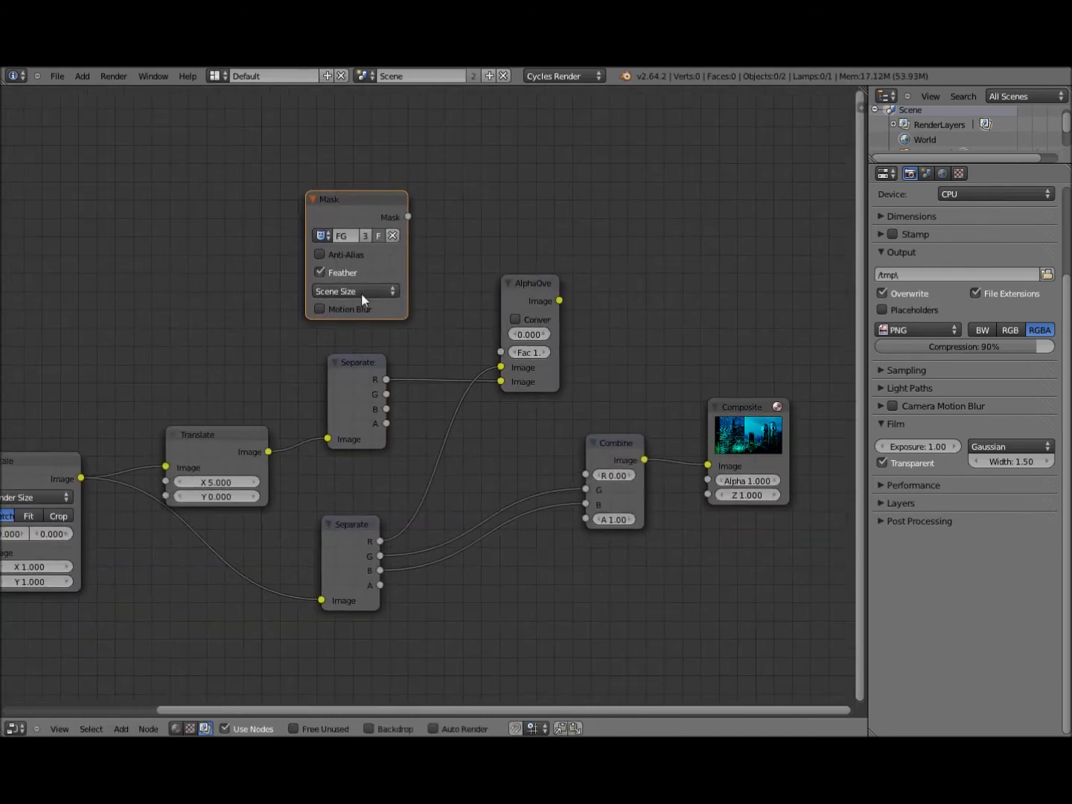
left_click_drag(358, 184, 373, 181)
left_click_drag(490, 286, 506, 351)
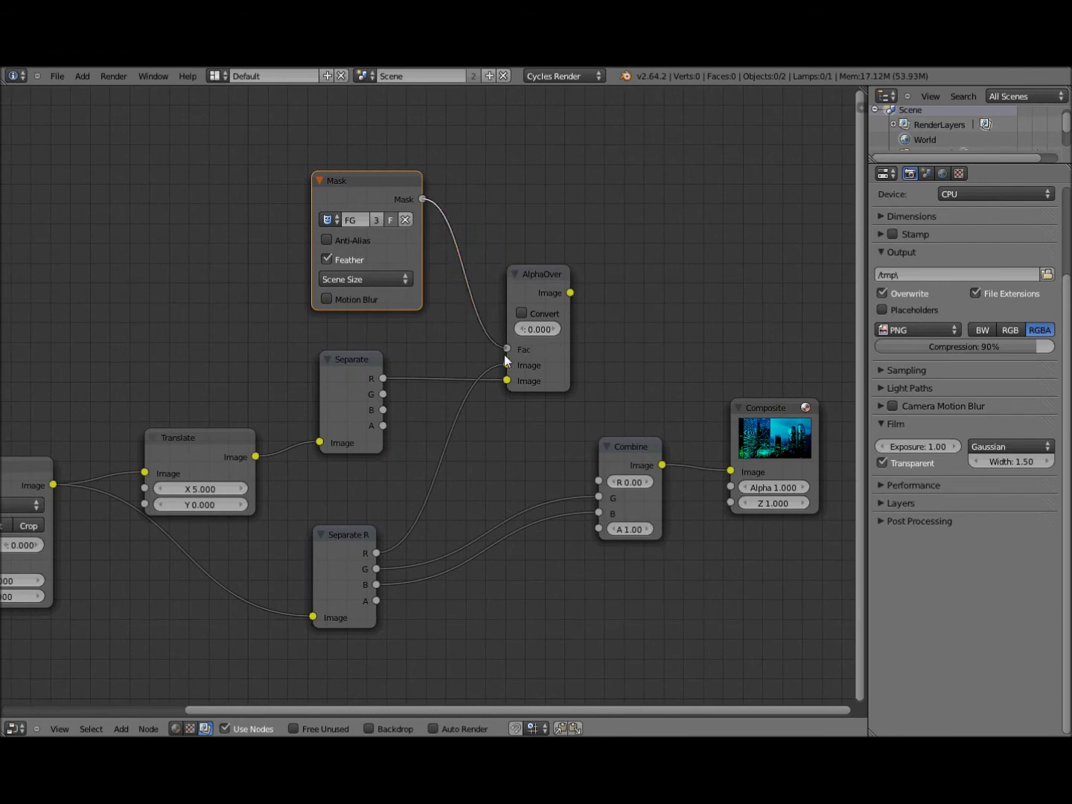
middle_click_drag(645, 492, 526, 457)
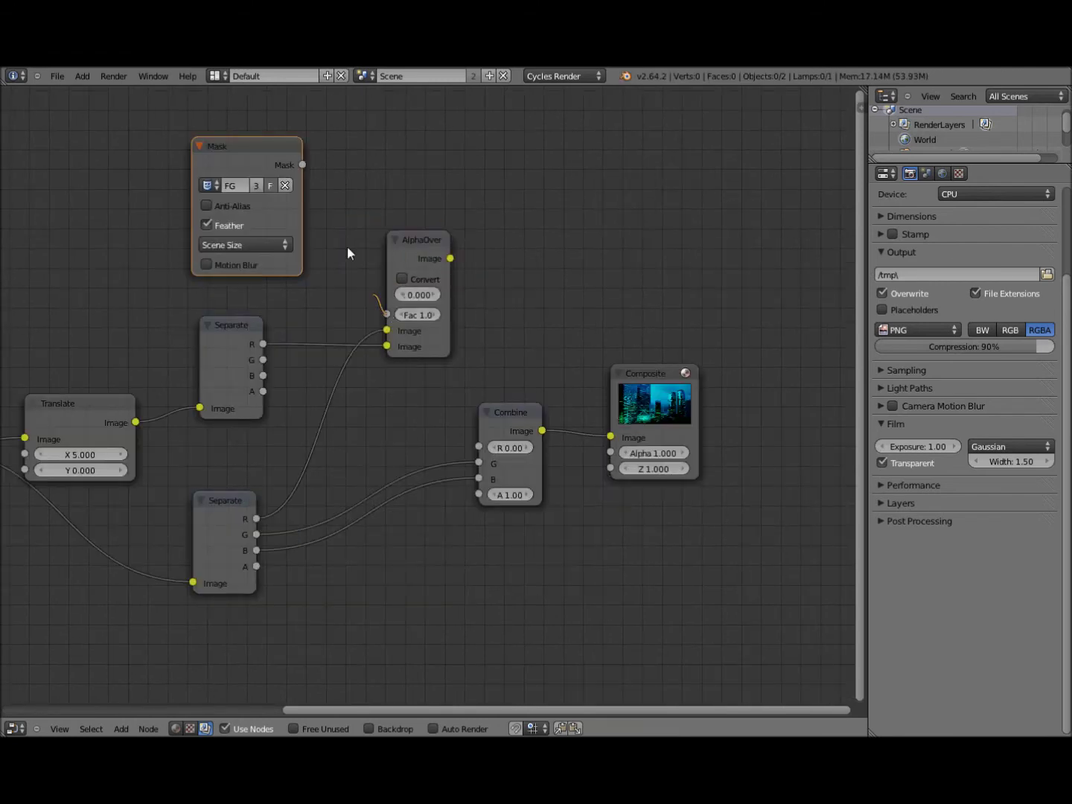
left_click_drag(347, 246, 302, 163)
Step: Move the Combine RGBA and Composite nodes together further right to widen the gap after the AlphaOver node
scroll(436, 360, "down", 1)
middle_click_drag(438, 360, 368, 345)
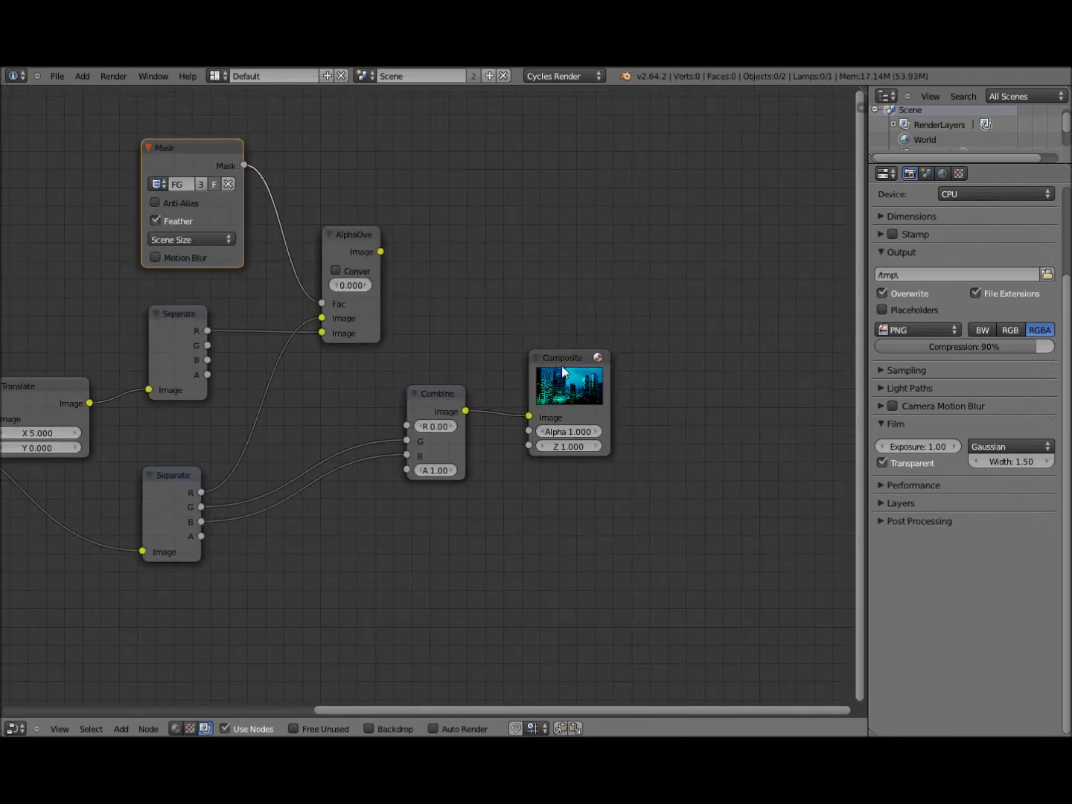
key("b")
left_click_drag(452, 340, 555, 479)
key("g")
left_click(588, 403)
Step: Reposition the Mask node slightly right above the upper Separate RGBA node and nudge the AlphaOver node slightly right
key("a")
left_click(295, 144)
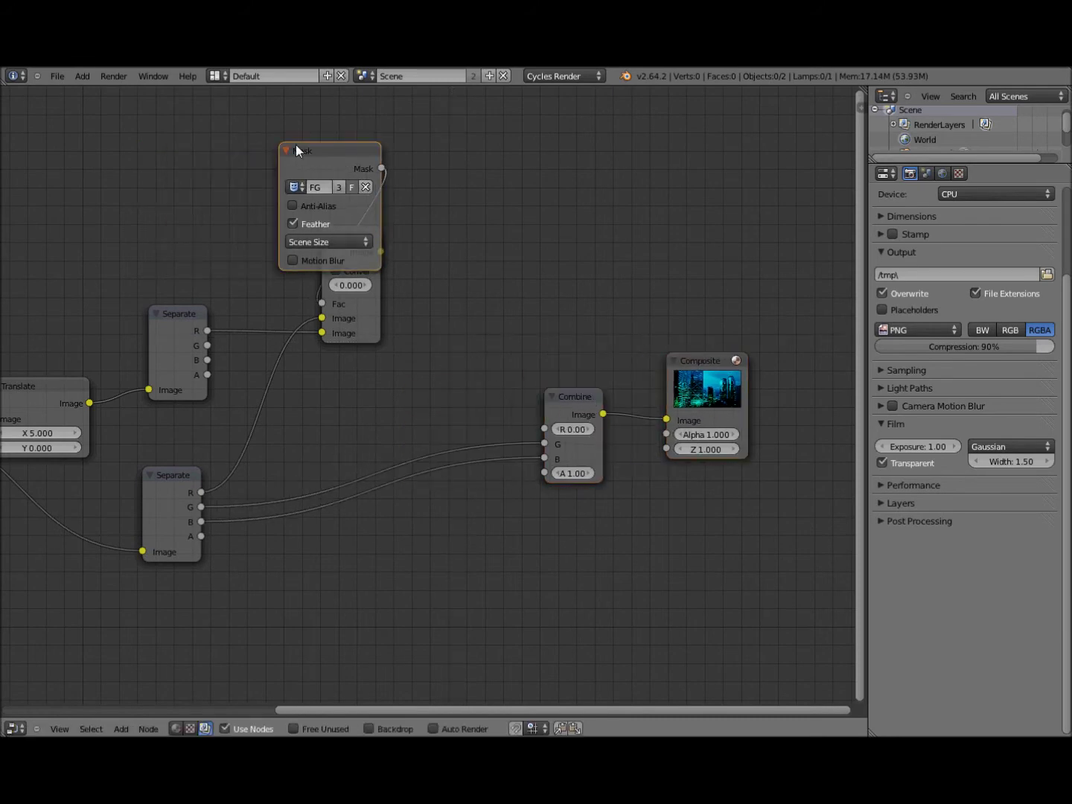
left_click_drag(296, 145, 190, 141)
scroll(406, 361, "down", 2)
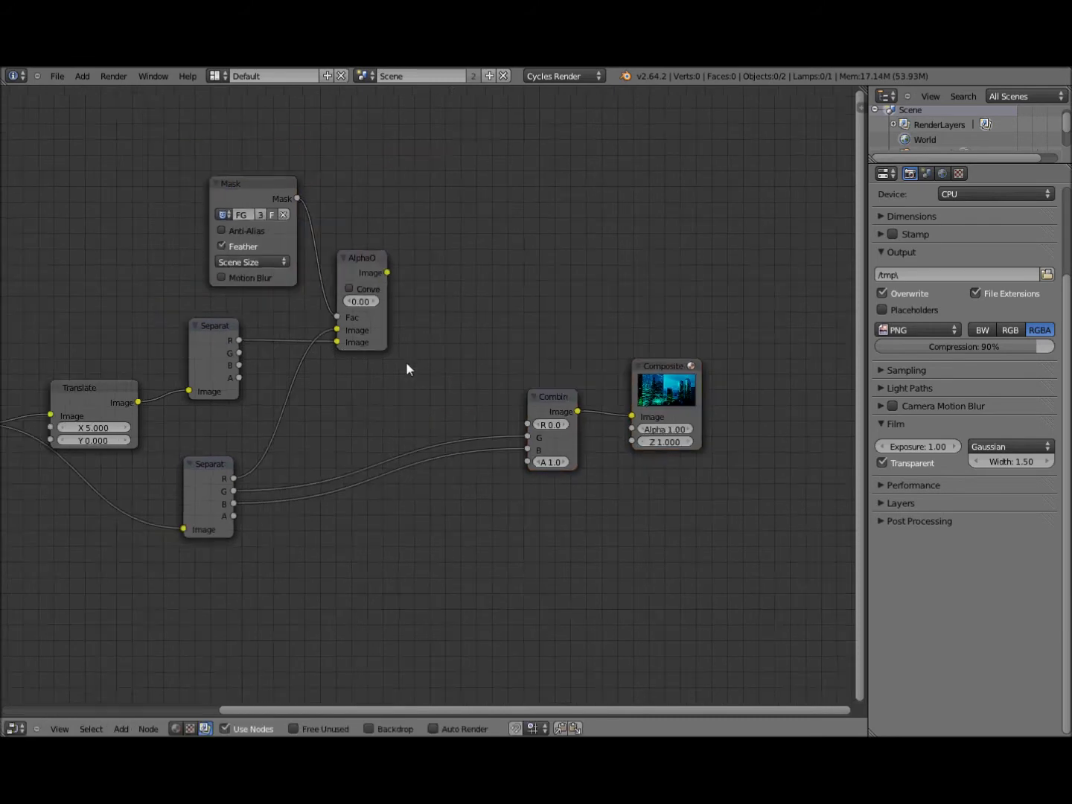
middle_click_drag(406, 362, 529, 383)
scroll(473, 265, "up", 2)
mouse_move(496, 258)
left_mouse_down()
mouse_move(503, 251)
mouse_move(484, 256)
mouse_move(504, 258)
left_mouse_up()
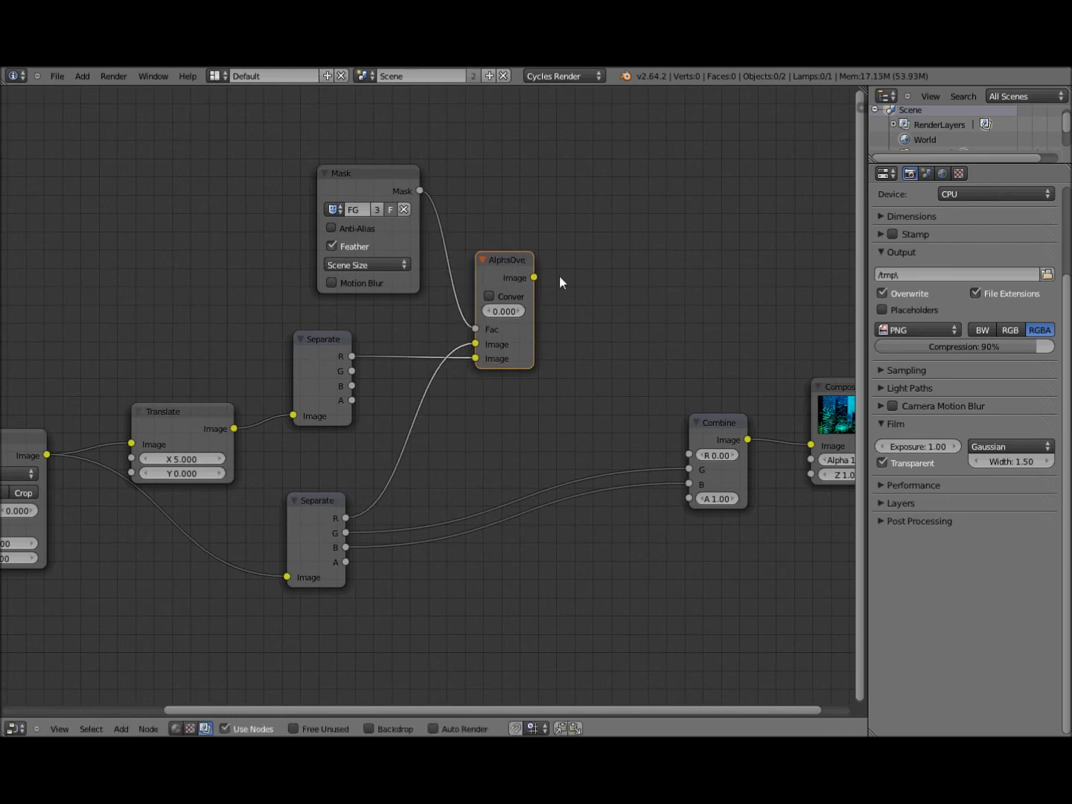
Step: Link the AlphaOver node's Image output to the R input of the Combine RGBA node
left_click_drag(596, 279, 689, 454)
middle_click_drag(712, 472, 467, 443)
scroll(460, 439, "up", 3)
scroll(472, 437, "down", 7)
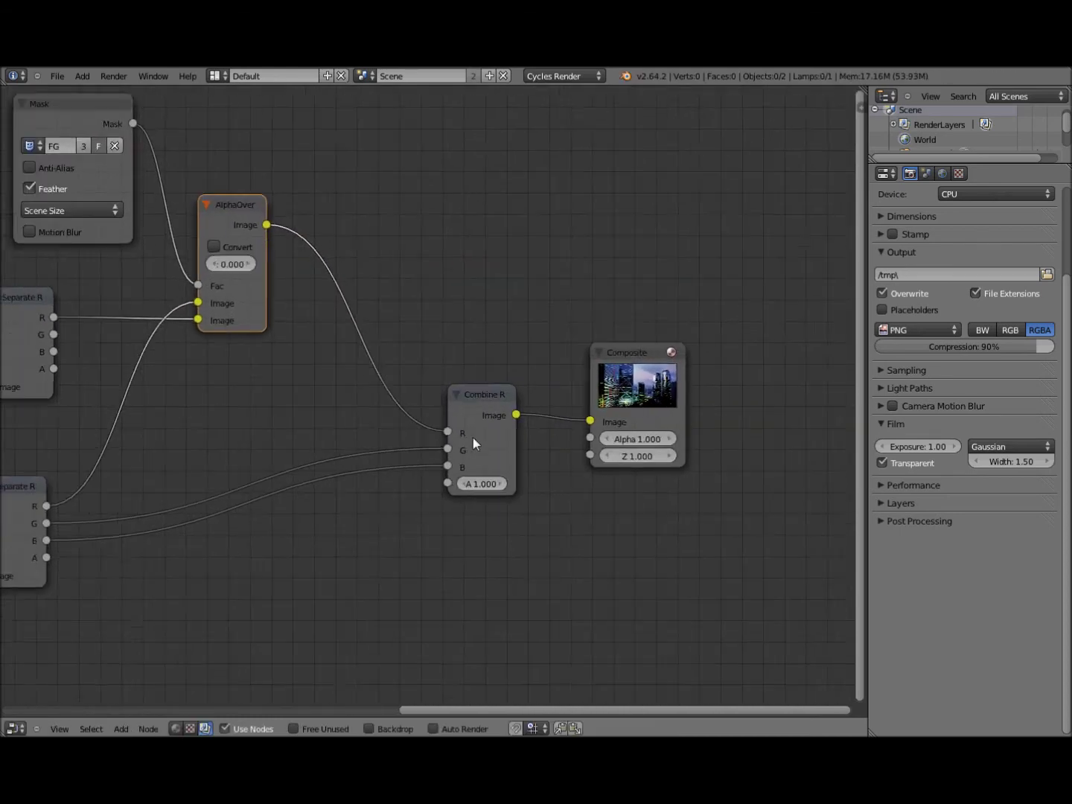
Step: Move the Image node slightly closer to the Scale node and select the Scale node
middle_click_drag(111, 498, 325, 478)
scroll(325, 478, "left", 3, "ctrl")
scroll(301, 526, "up", 1)
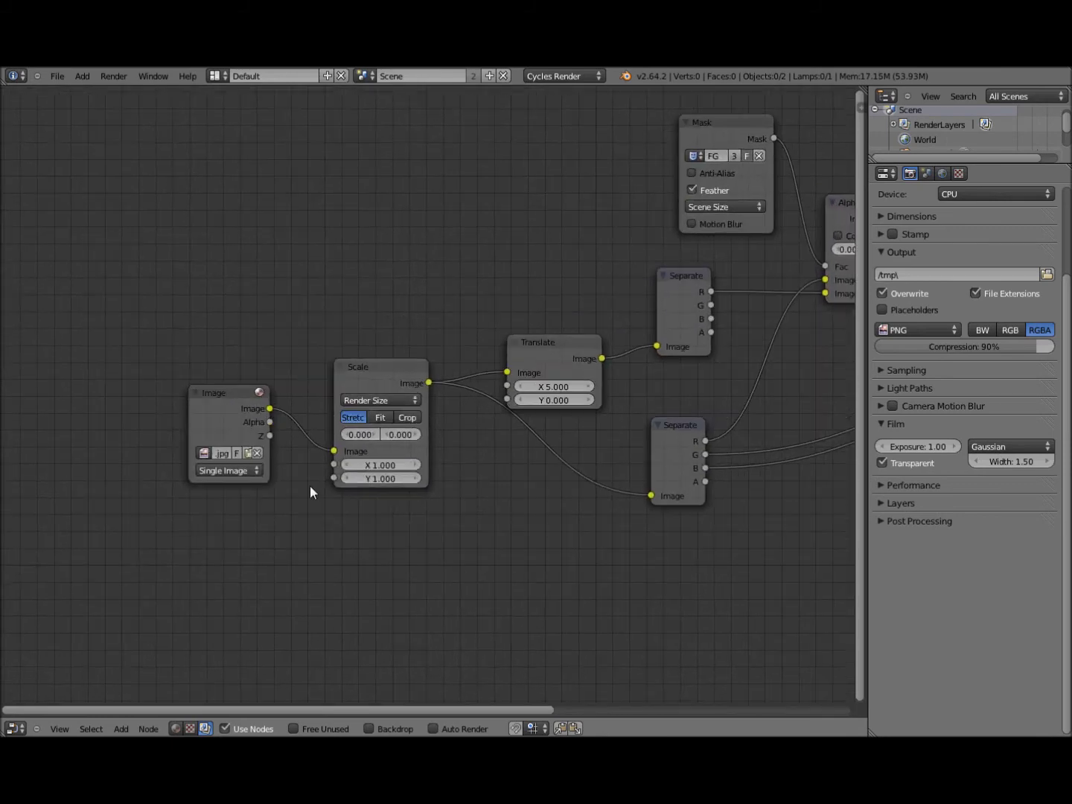
left_click_drag(225, 402, 238, 397)
key("a")
left_click(388, 364)
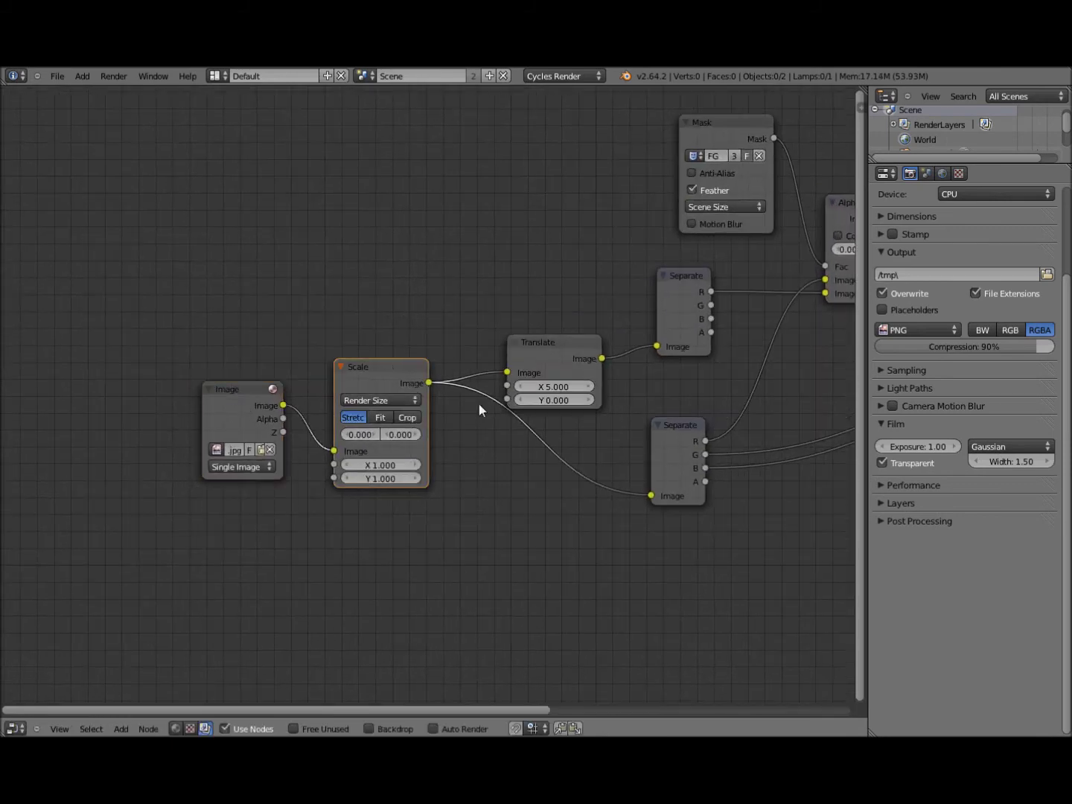
Step: Move the Translate node slightly up and nudge the two Separate RGBA nodes a little closer together
scroll(520, 462, "down", 3)
middle_click_drag(584, 507, 461, 503)
scroll(462, 508, "up", 1)
left_click_drag(339, 340, 343, 316)
left_click(448, 279)
middle_click_drag(487, 336, 287, 387)
mouse_move(244, 339)
left_mouse_down()
mouse_move(268, 335)
mouse_move(264, 351)
mouse_move(243, 344)
left_mouse_up()
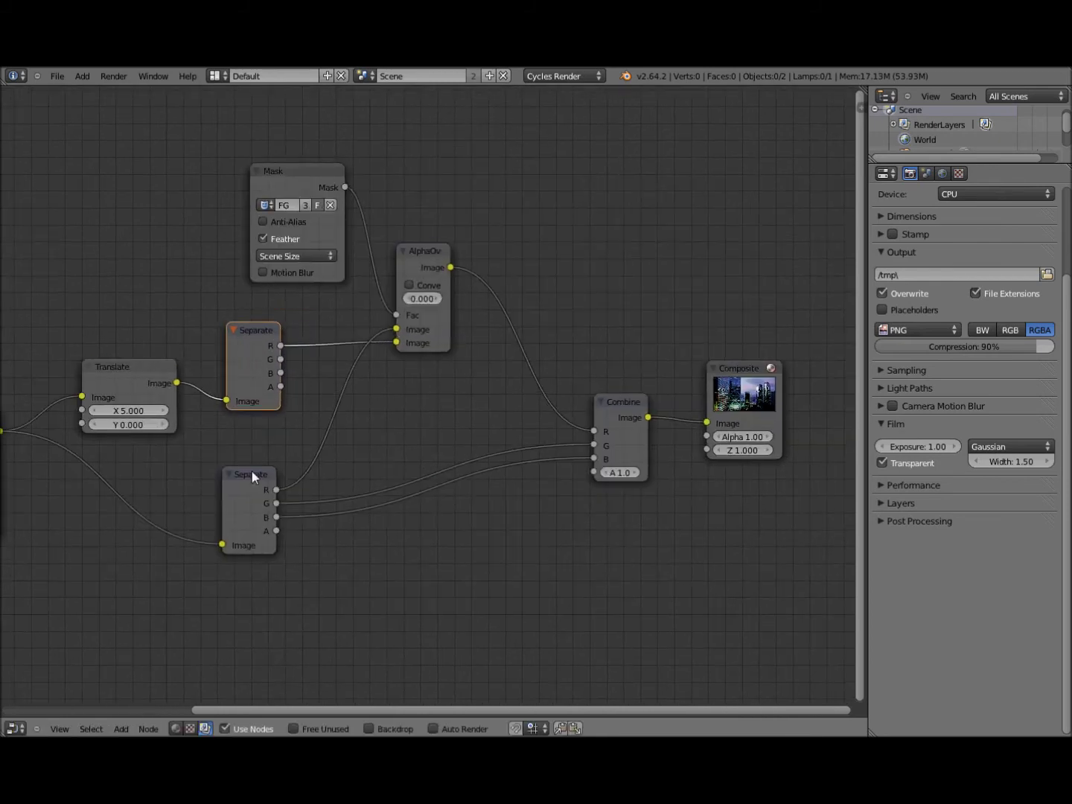
left_click_drag(252, 472, 254, 466)
Step: Shift the AlphaOver node slightly left towards the Mask node and nudge the Combine RGBA node slightly
mouse_move(413, 254)
left_mouse_down()
mouse_move(405, 227)
mouse_move(401, 252)
left_mouse_up()
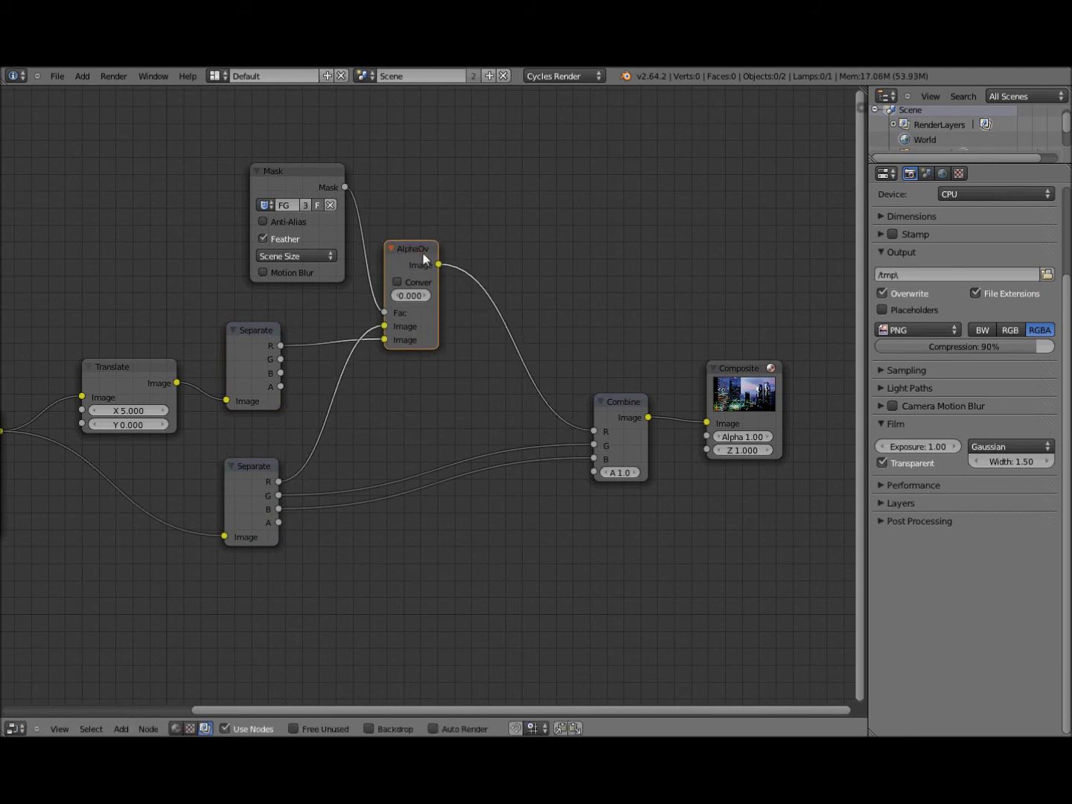
mouse_move(615, 406)
left_mouse_down()
mouse_move(622, 397)
mouse_move(620, 409)
left_mouse_up()
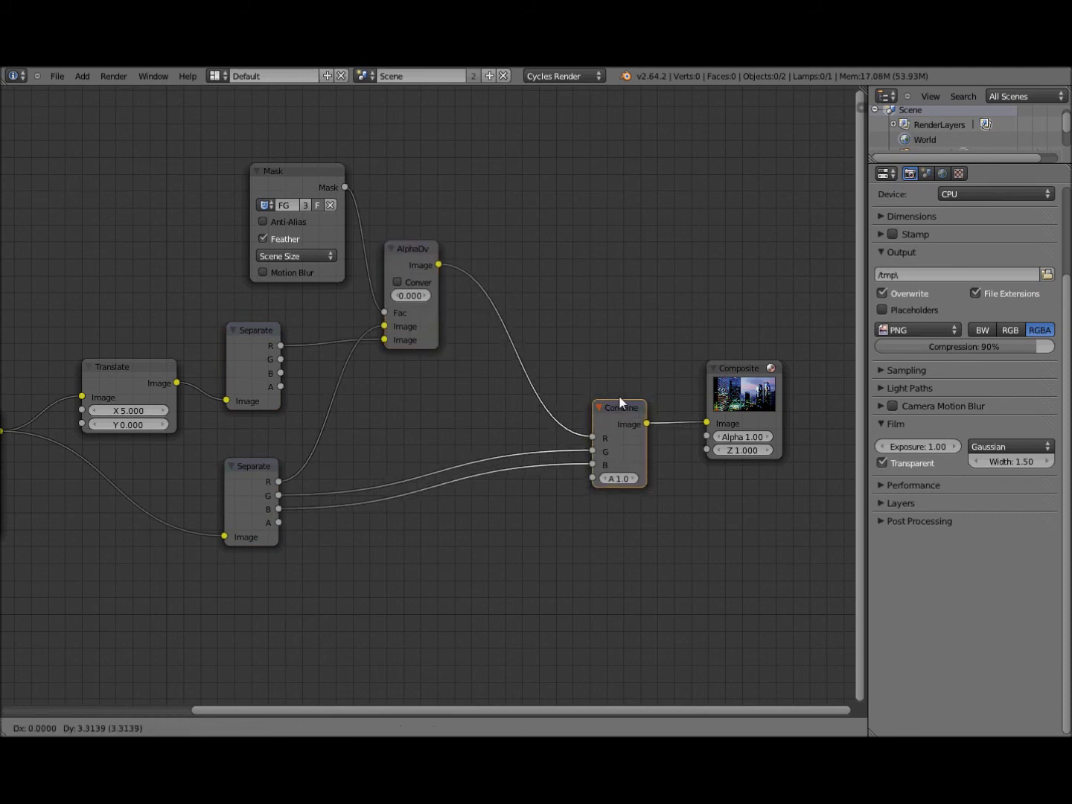
left_click_drag(621, 402, 620, 398)
Step: Review the node chain from Scale and Translate through the Separate RGBA, AlphaOver and Combine RGBA nodes to Composite
middle_click_drag(620, 489, 581, 475)
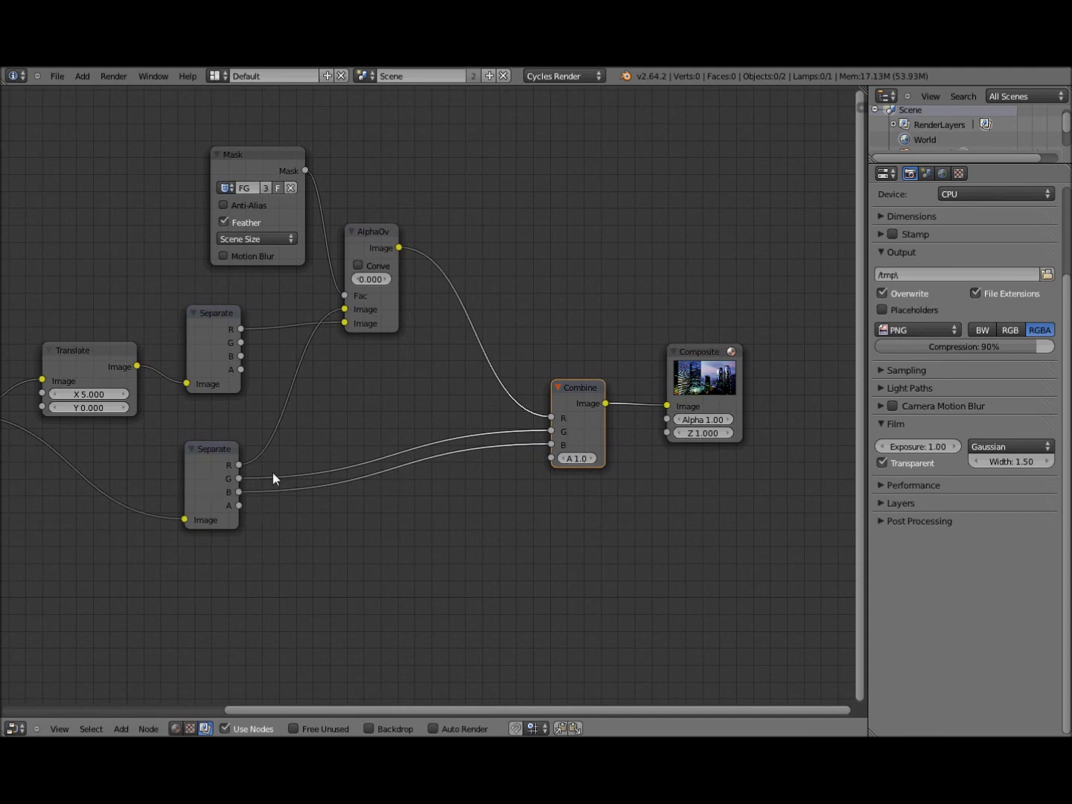
middle_click_drag(550, 429, 466, 472)
scroll(505, 532, "down", 3)
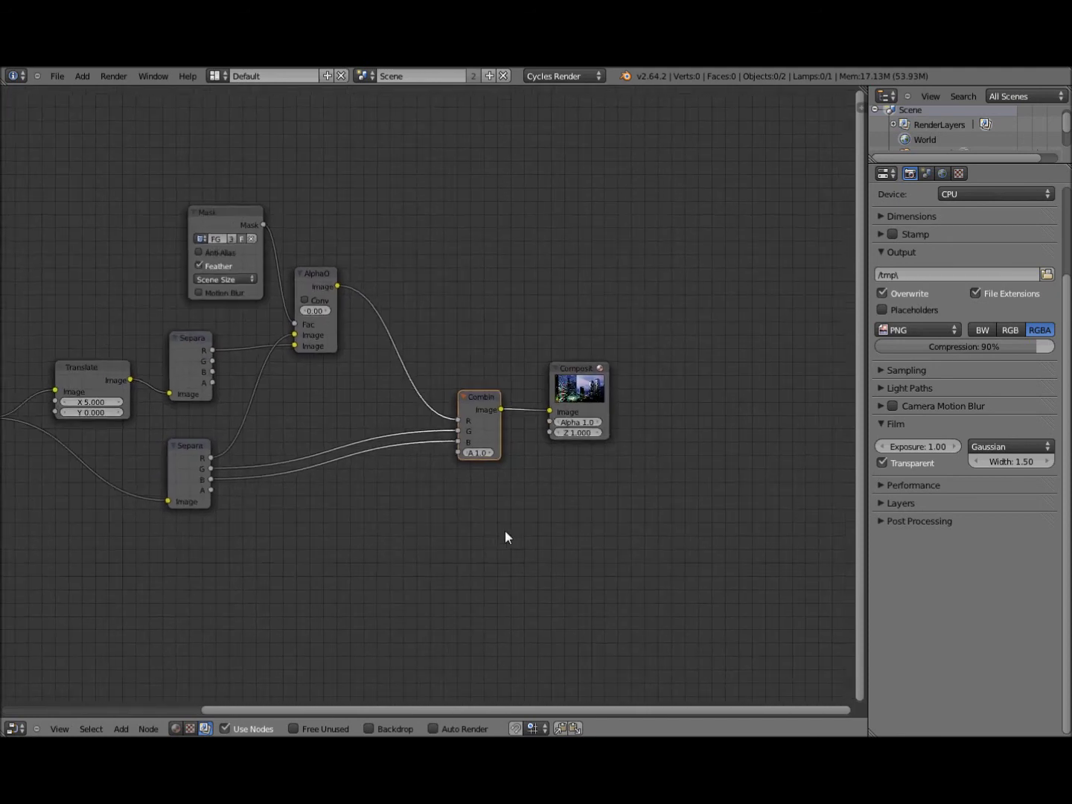
middle_click_drag(505, 531, 460, 511)
scroll(459, 512, "up", 9)
middle_click_drag(606, 450, 560, 465)
scroll(521, 520, "down", 6)
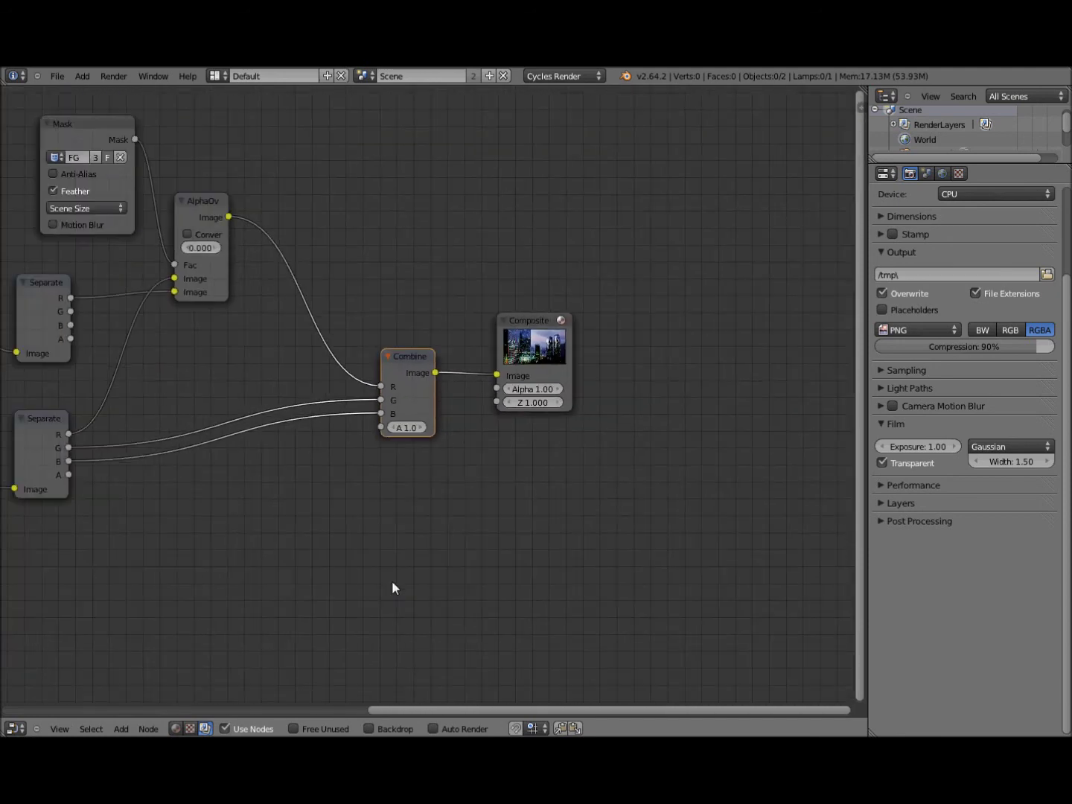
scroll(504, 627, "up", 1)
middle_click_drag(392, 580, 477, 572)
scroll(504, 626, "down", 3)
scroll(477, 574, "down", 1)
scroll(466, 567, "up", 1)
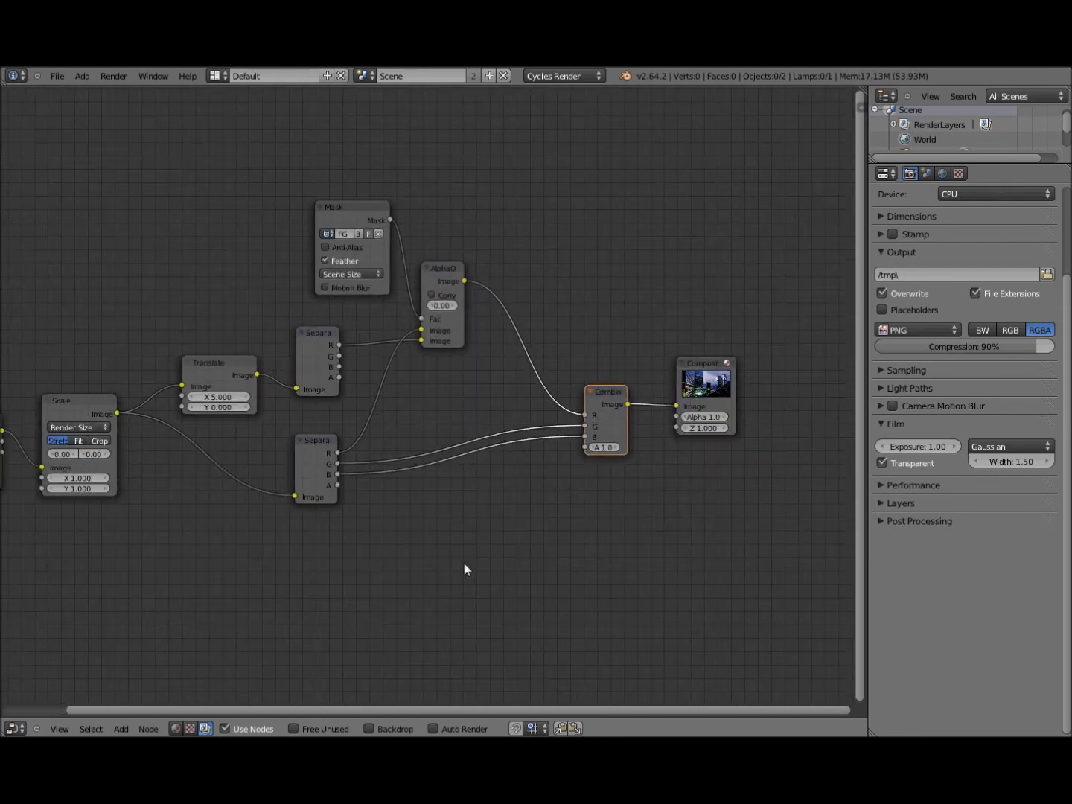
Step: Show the render result and examine the red channel offset within the masked foreground tower
key("F11")
scroll(463, 562, "down", 5)
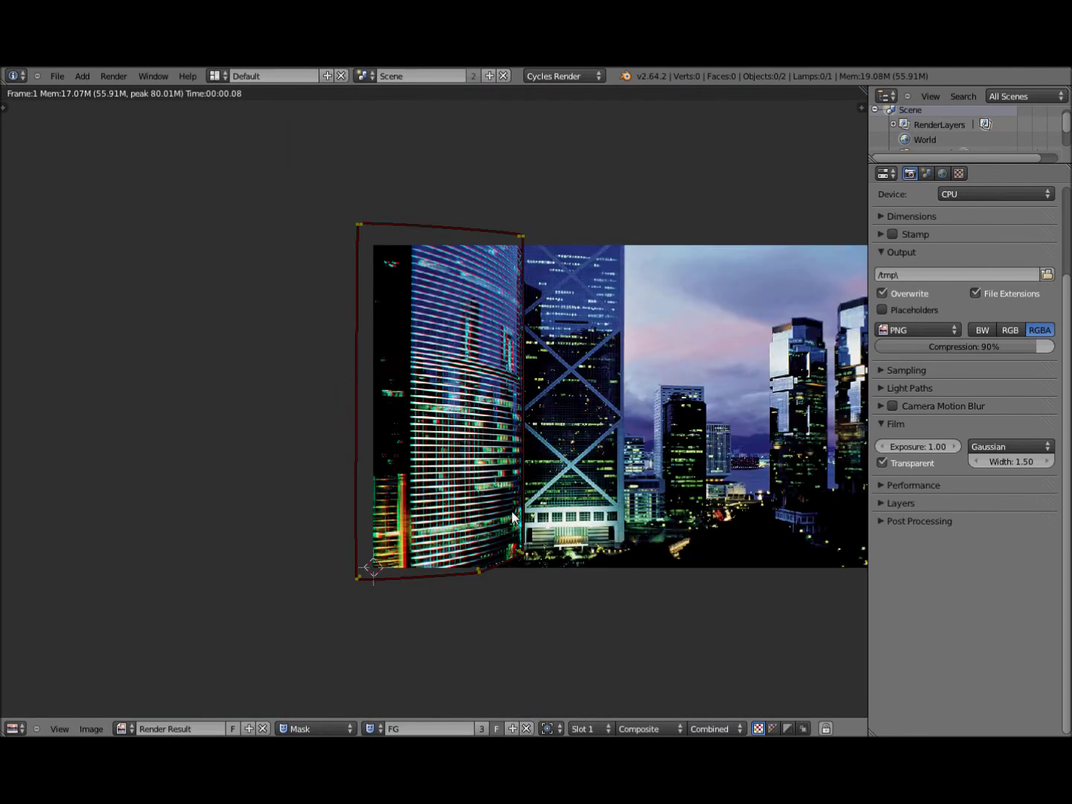
middle_click_drag(560, 507, 458, 504)
scroll(458, 504, "up", 3)
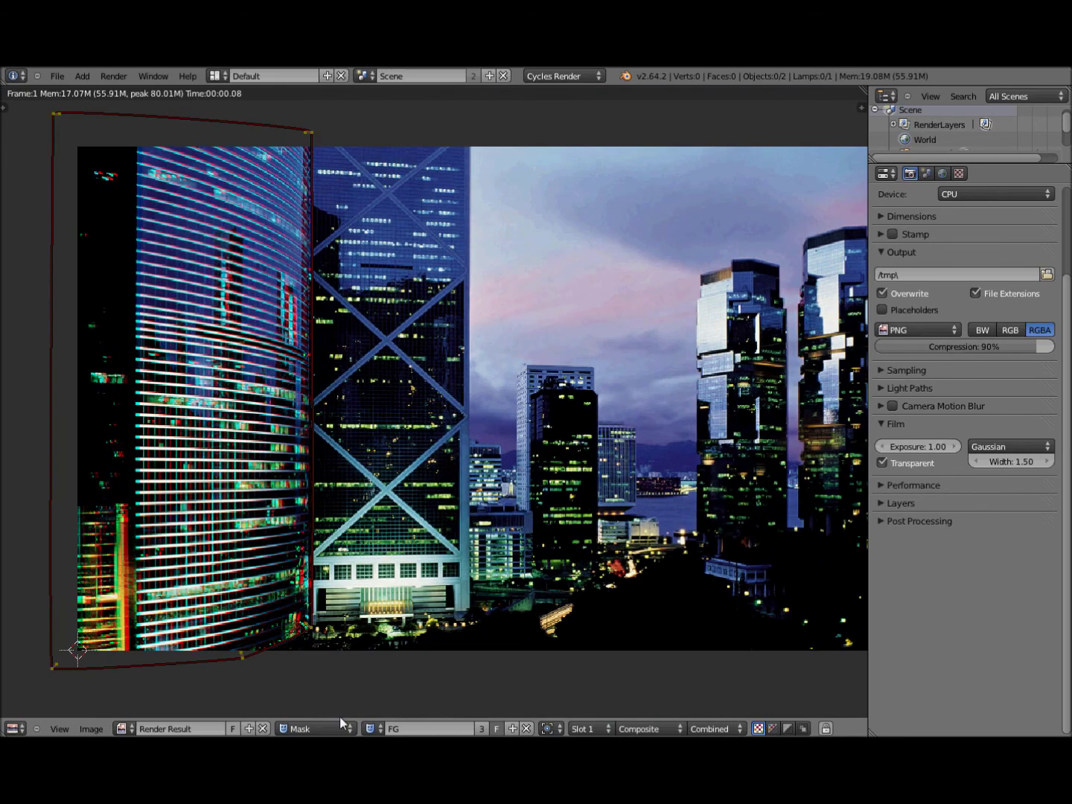
Step: Switch the image editor from Mask to View mode to see the whole render without the mask outline
left_click(338, 730)
left_click(322, 714)
scroll(499, 652, "down", 1)
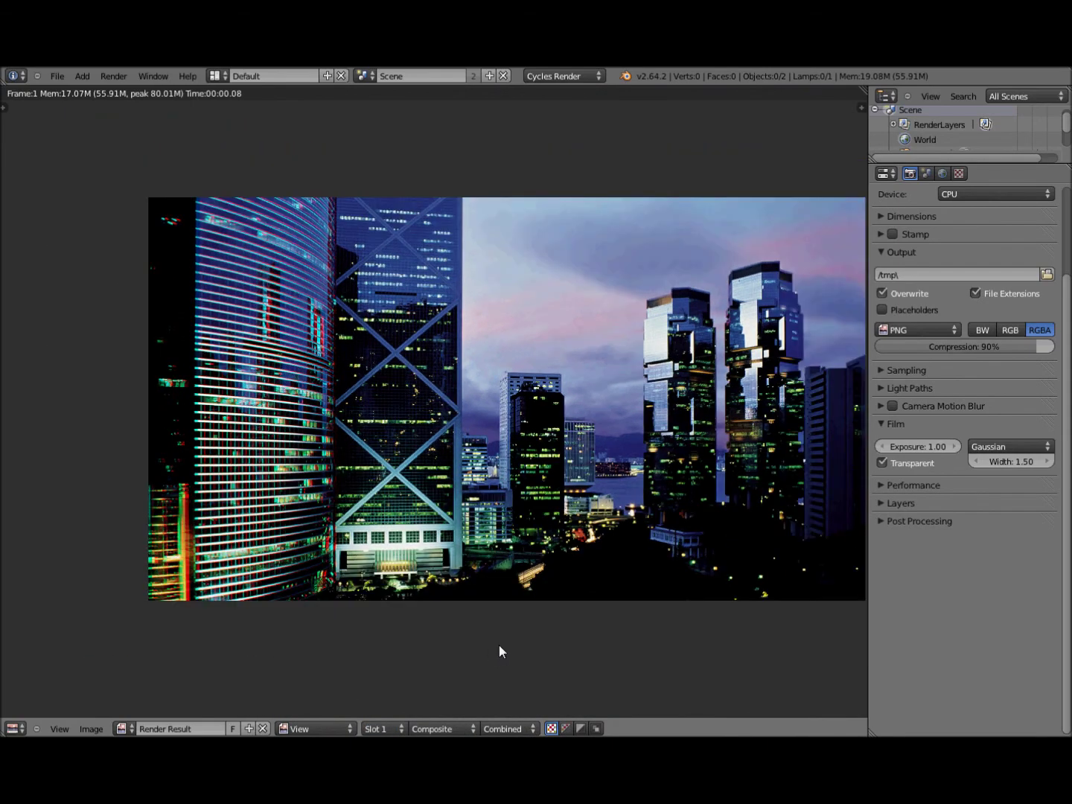